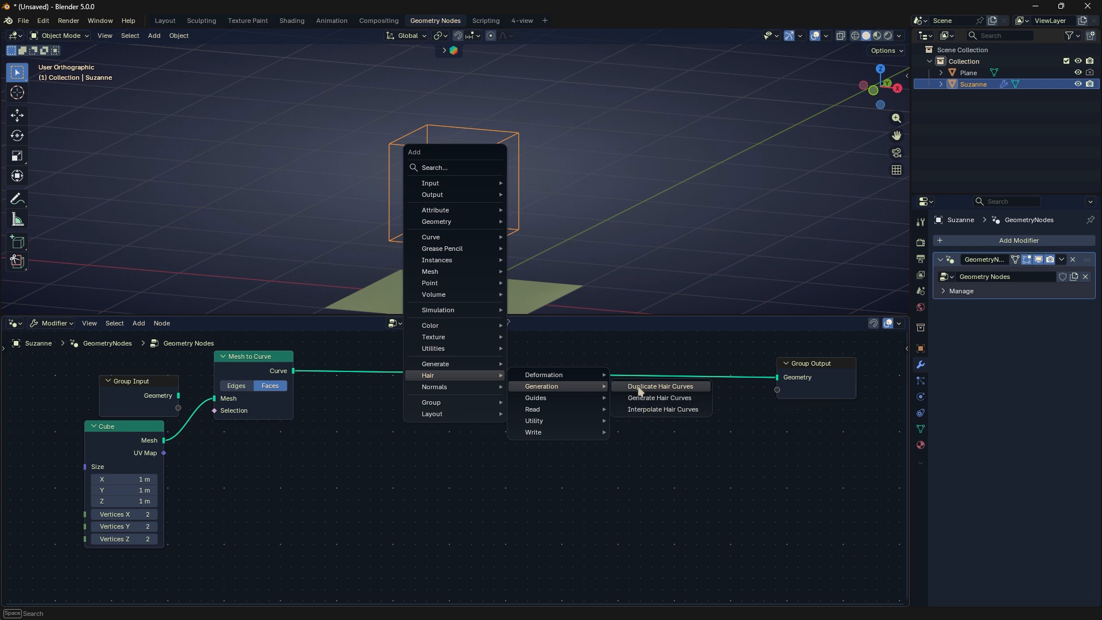
Insert a Duplicate Hair Curves node between Mesh to Curve and Group Output, and move the Cube and Mesh to Curve nodes closer
click(639, 391)
click(548, 368)
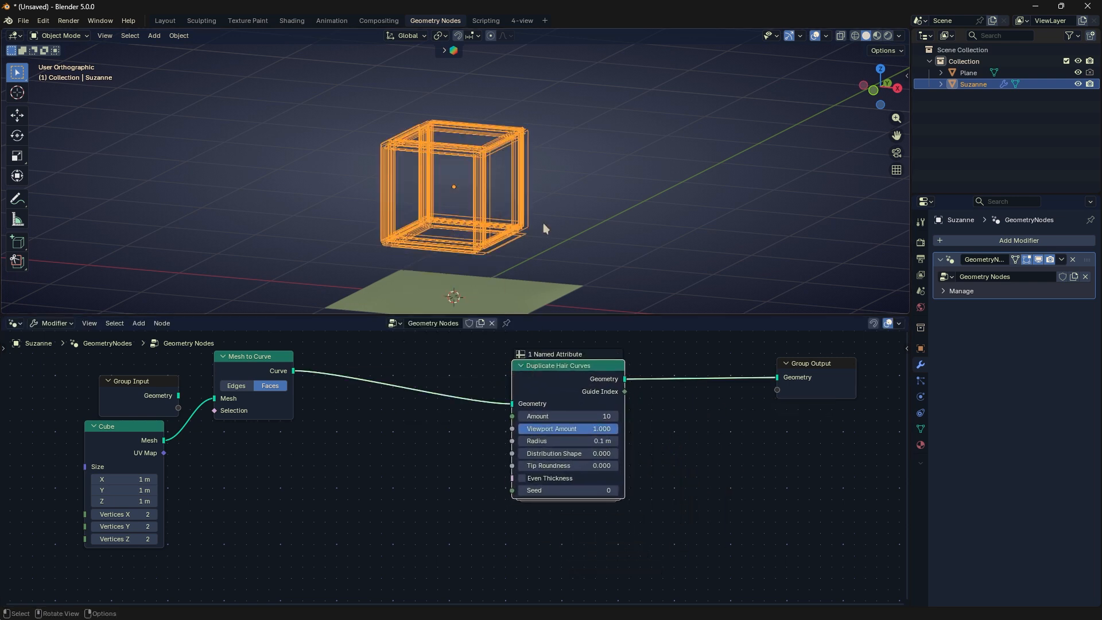
scroll(537, 206, up, 3)
drag(270, 371, 329, 401)
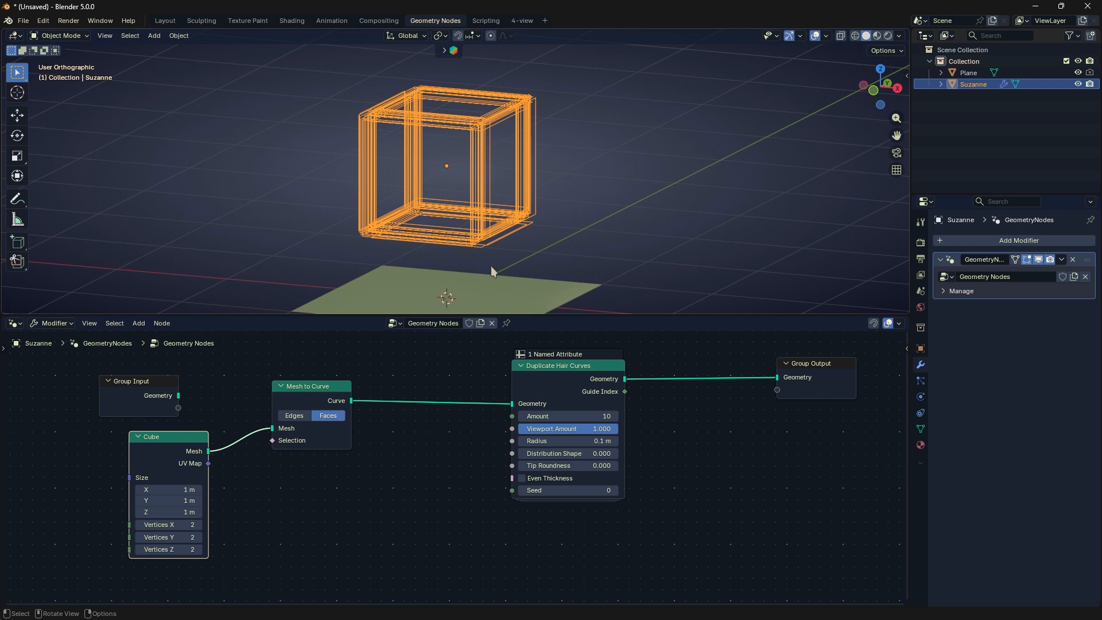
middle_drag(491, 267, 502, 270)
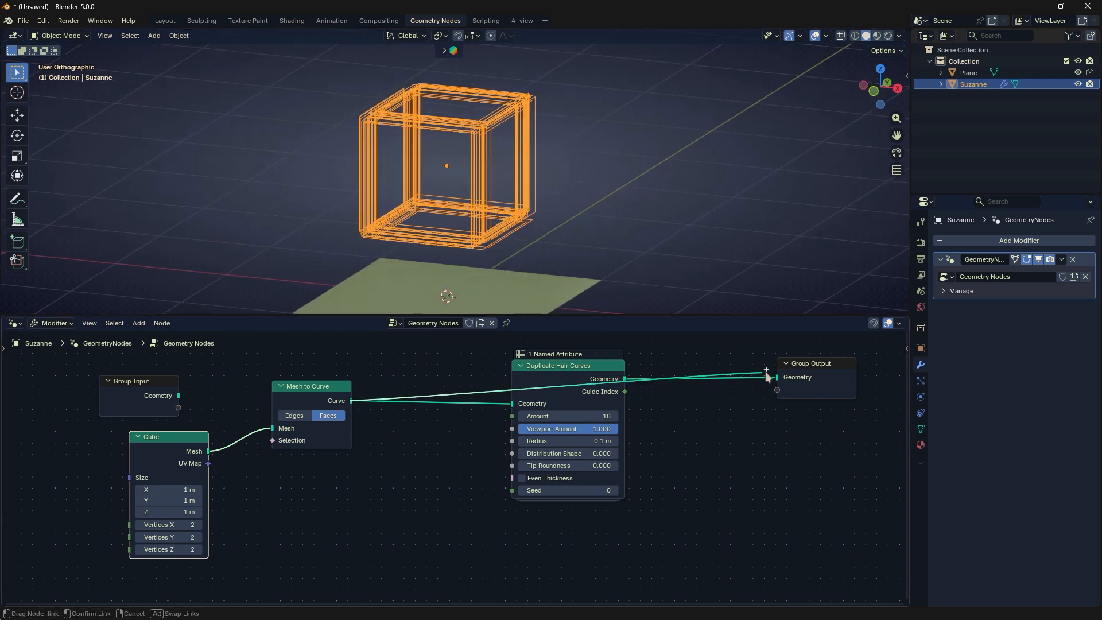
Compare the result by linking Mesh to Curve directly to Group Output and reconnecting the Duplicate Hair Curves geometry
drag(766, 374, 777, 377)
mouse_move(600, 270)
middle_down()
mouse_move(583, 246)
mouse_move(588, 256)
middle_up()
drag(624, 378, 772, 379)
middle_drag(614, 273, 670, 192)
click(572, 221)
click(576, 192)
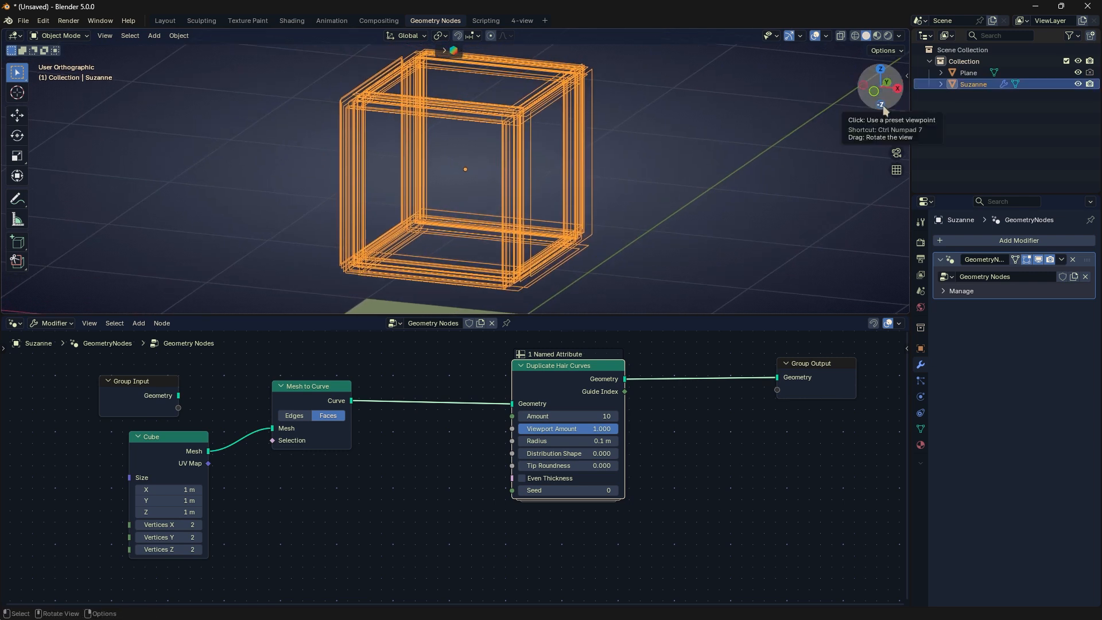
Set the Amount of the Duplicate Hair Curves node to 4
scroll(624, 390, up, 2)
mouse_move(630, 407)
mouse_down()
mouse_move(580, 407)
mouse_move(804, 407)
mouse_move(608, 407)
mouse_up()
text(4)
key(Return)
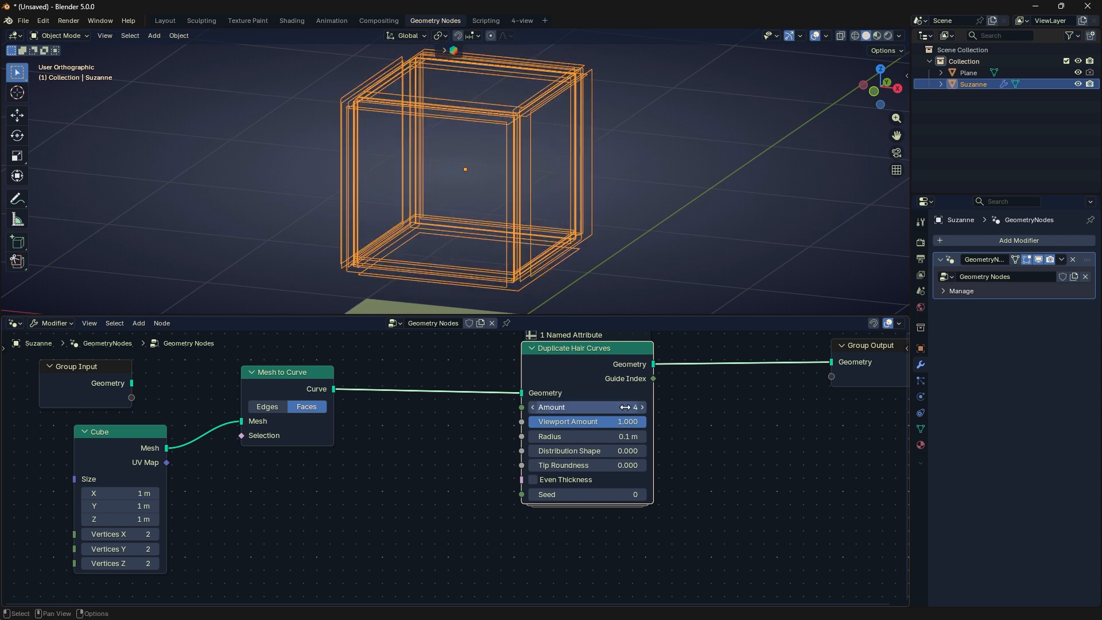
mouse_move(639, 225)
middle_down()
mouse_move(654, 229)
mouse_move(632, 222)
mouse_move(644, 231)
middle_up()
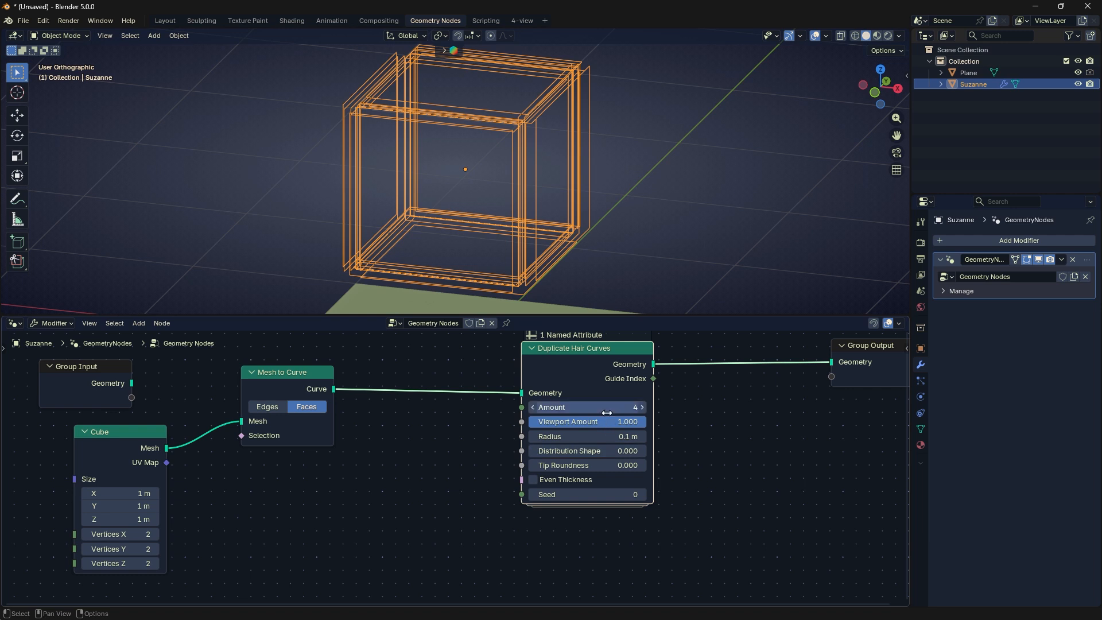
Increase the Radius of the Duplicate Hair Curves node to 2.8 m
drag(606, 422, 691, 437)
scroll(505, 240, down, 3)
middle_drag(505, 238, 601, 242)
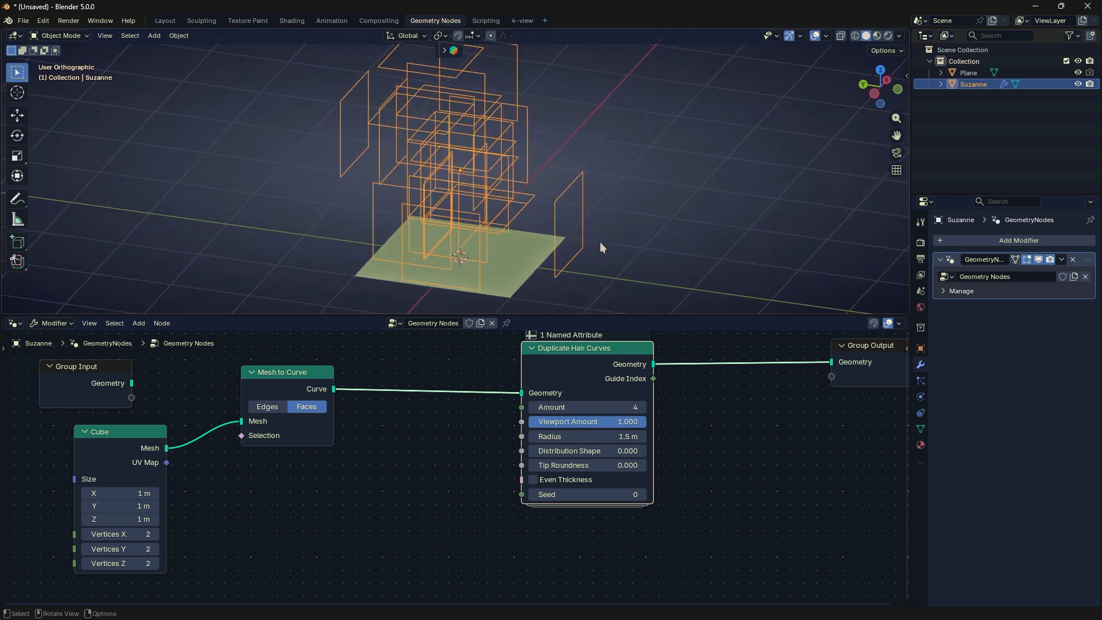
mouse_move(581, 436)
mouse_down()
mouse_move(568, 436)
mouse_move(597, 436)
mouse_up()
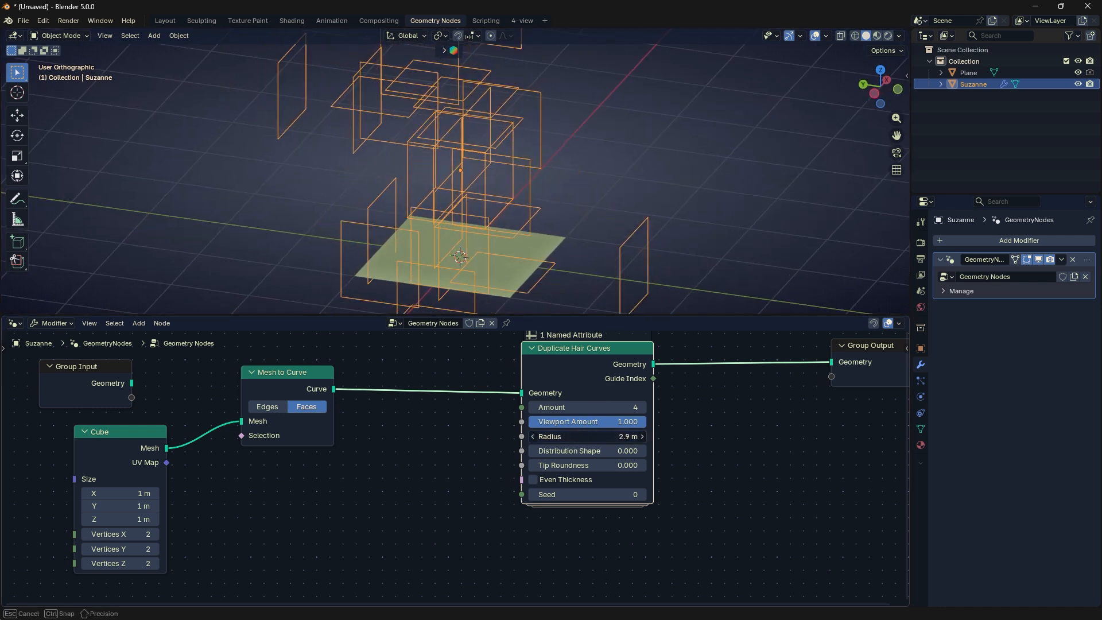
mouse_move(546, 215)
middle_down()
mouse_move(586, 215)
mouse_move(575, 229)
mouse_move(545, 226)
middle_up()
Set the Distribution Shape of the Duplicate Hair Curves node to -3.200 and inspect the spread of the curves
mouse_move(586, 451)
mouse_down()
mouse_move(623, 451)
mouse_move(542, 450)
mouse_move(572, 451)
mouse_up()
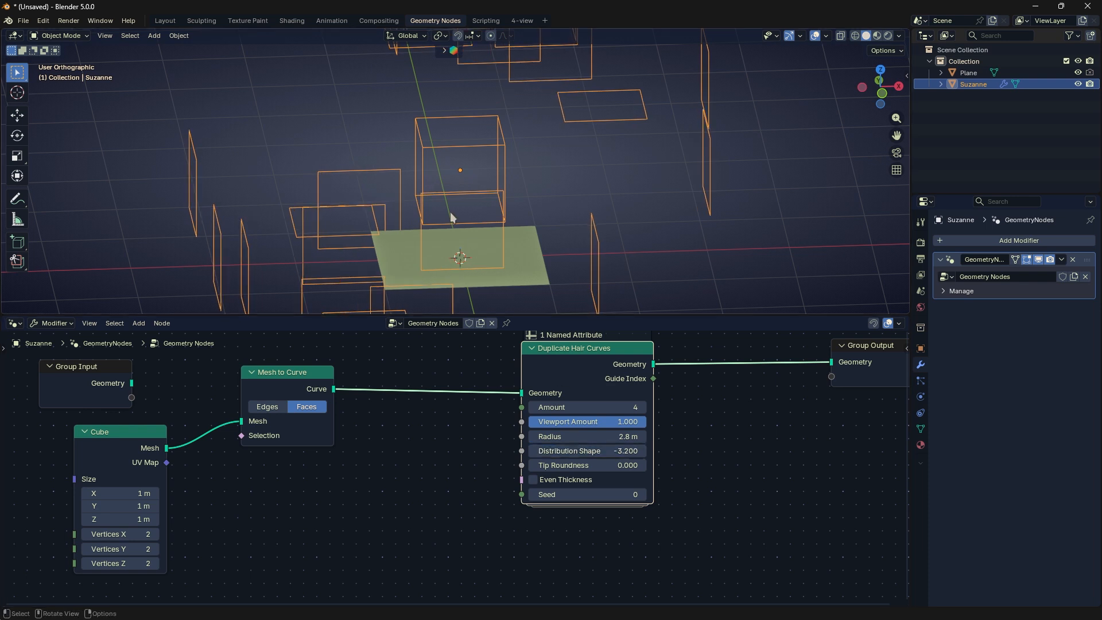
scroll(484, 205, down, 2)
middle_drag(592, 167, 738, 151)
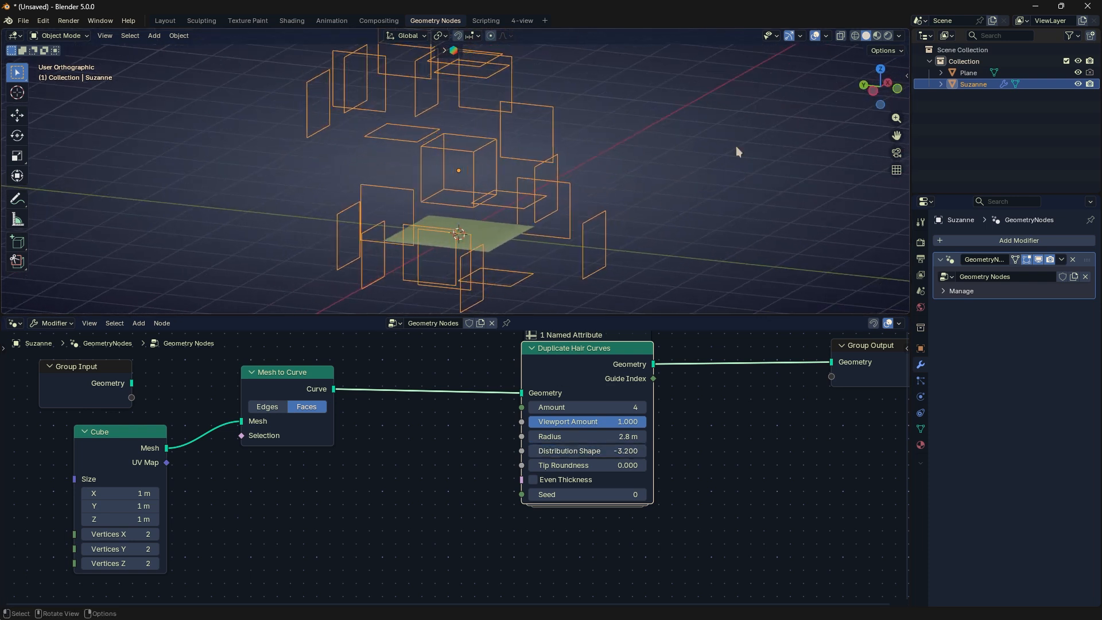
drag(888, 95, 943, 99)
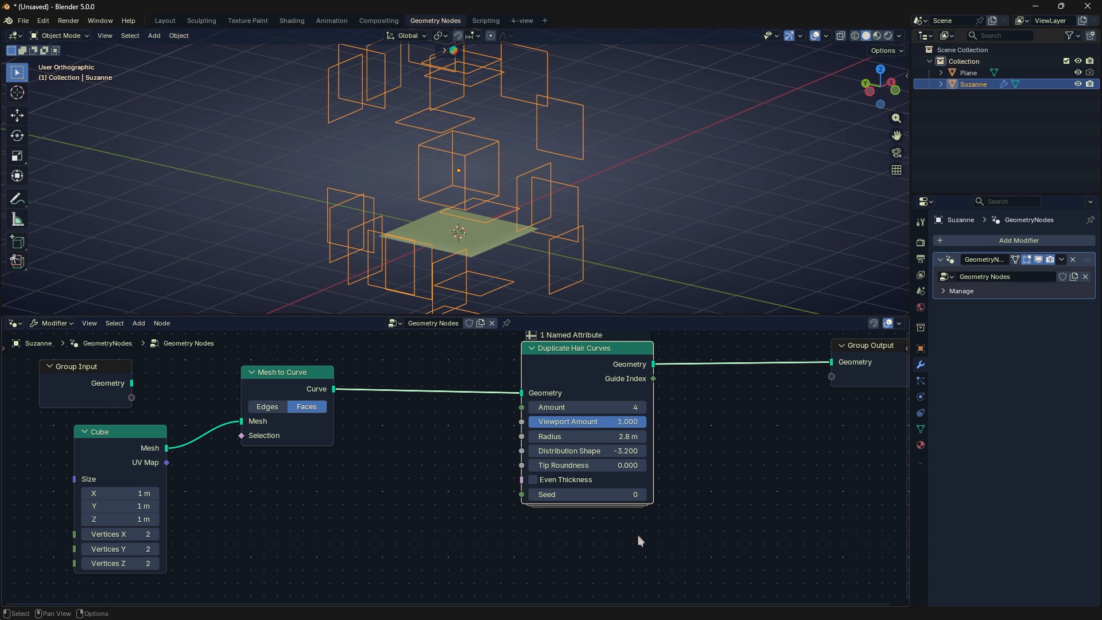
Set Tip Roundness to 0.644 and enable Even Thickness on the Duplicate Hair Curves node
drag(604, 466, 578, 466)
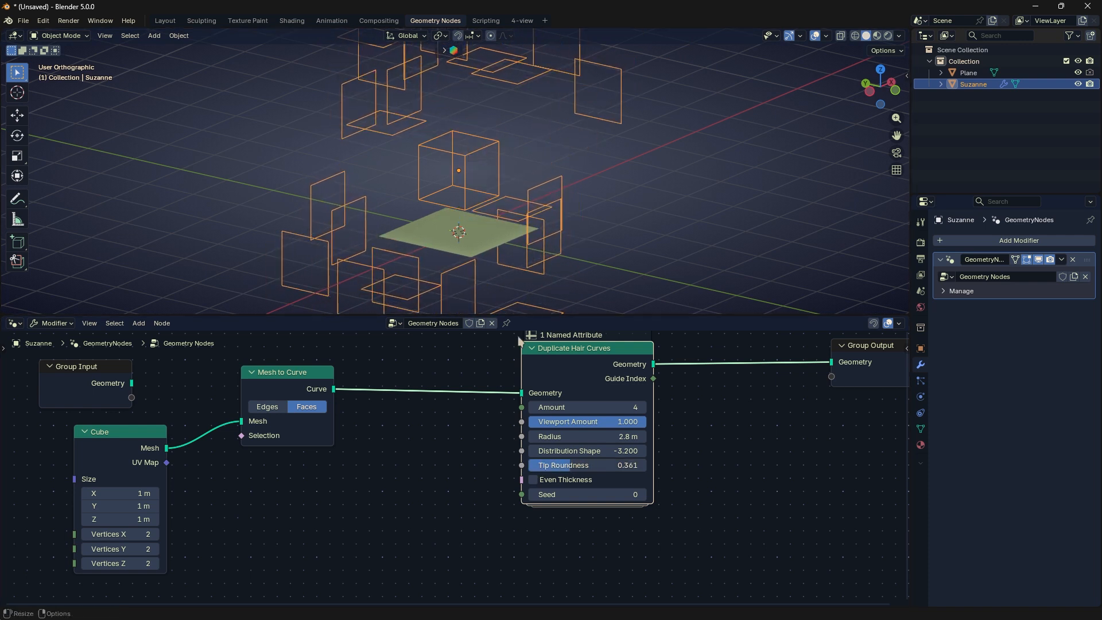
mouse_move(604, 465)
mouse_down()
mouse_move(581, 465)
mouse_move(596, 465)
mouse_up()
drag(881, 102, 869, 101)
drag(595, 465, 635, 465)
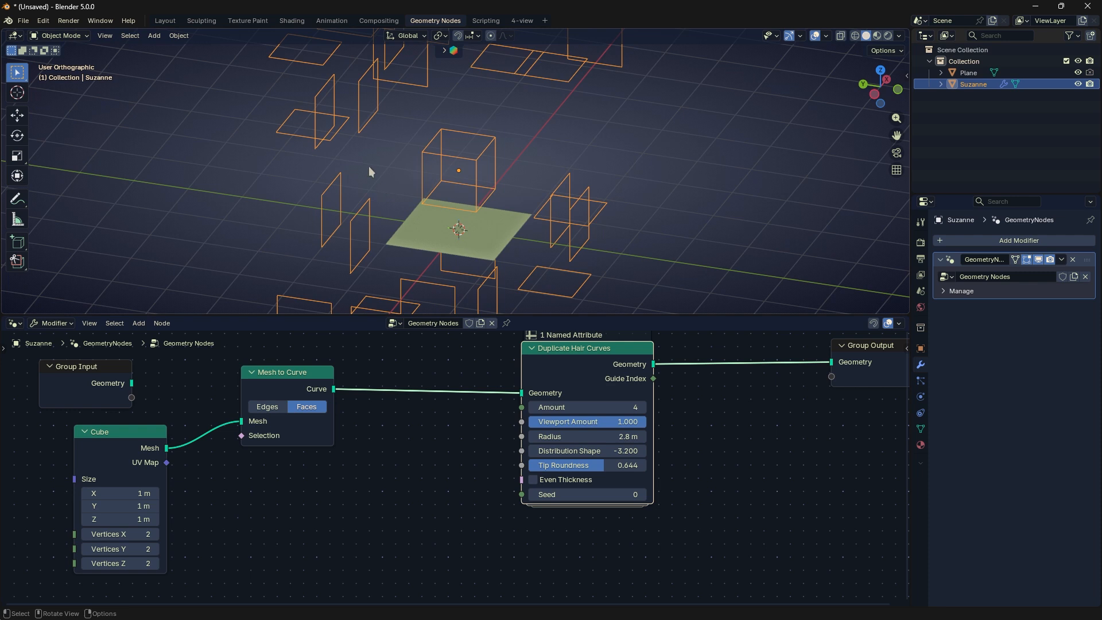
click(533, 479)
drag(880, 86, 858, 90)
Hide the Plane object in the viewport and set the Duplicate Hair Curves Seed to 17
click(1078, 73)
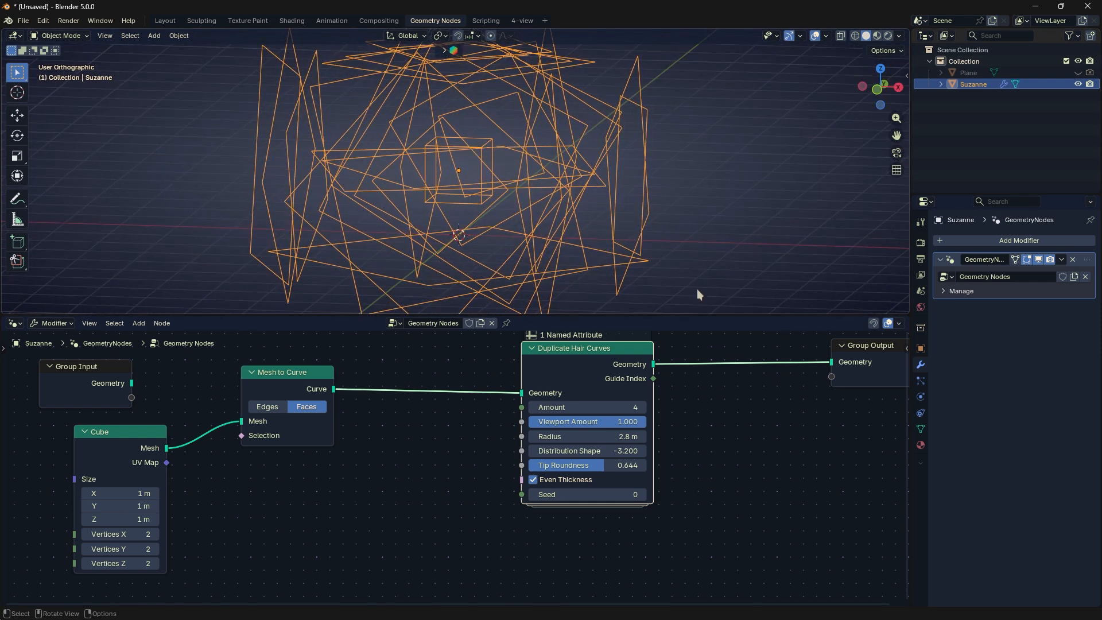
middle_drag(699, 294, 691, 291)
mouse_move(586, 494)
mouse_down()
mouse_move(620, 495)
mouse_move(603, 494)
mouse_up()
Insert a Trim Curve node between Duplicate Hair Curves and Group Output, and test its End factor, leaving it at 1.000
key(shift+a)
text(tr)
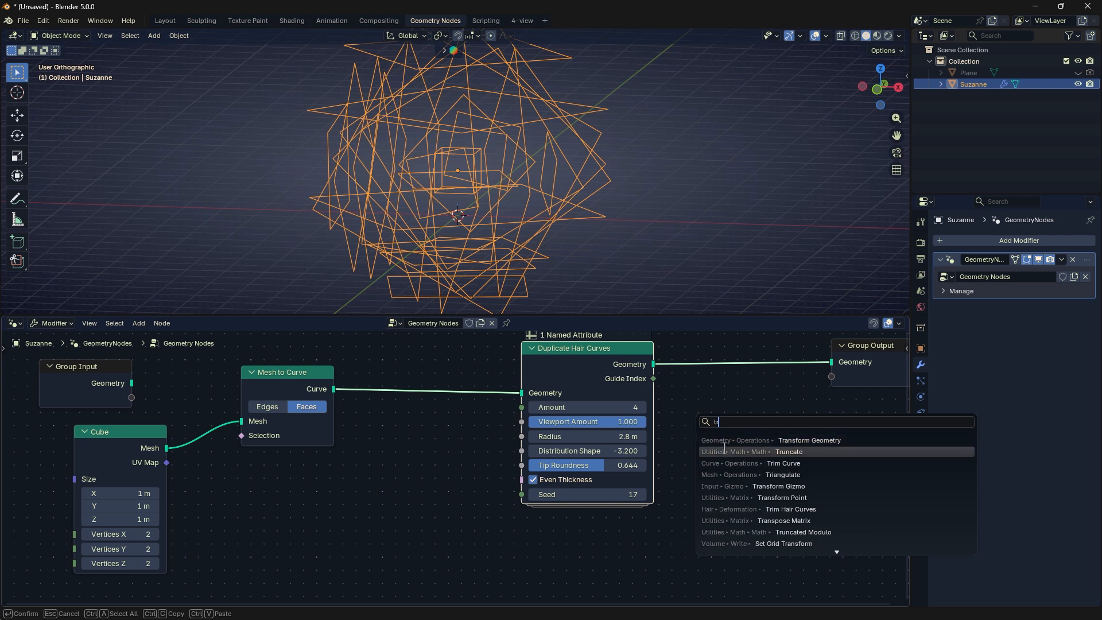
click(724, 463)
click(687, 354)
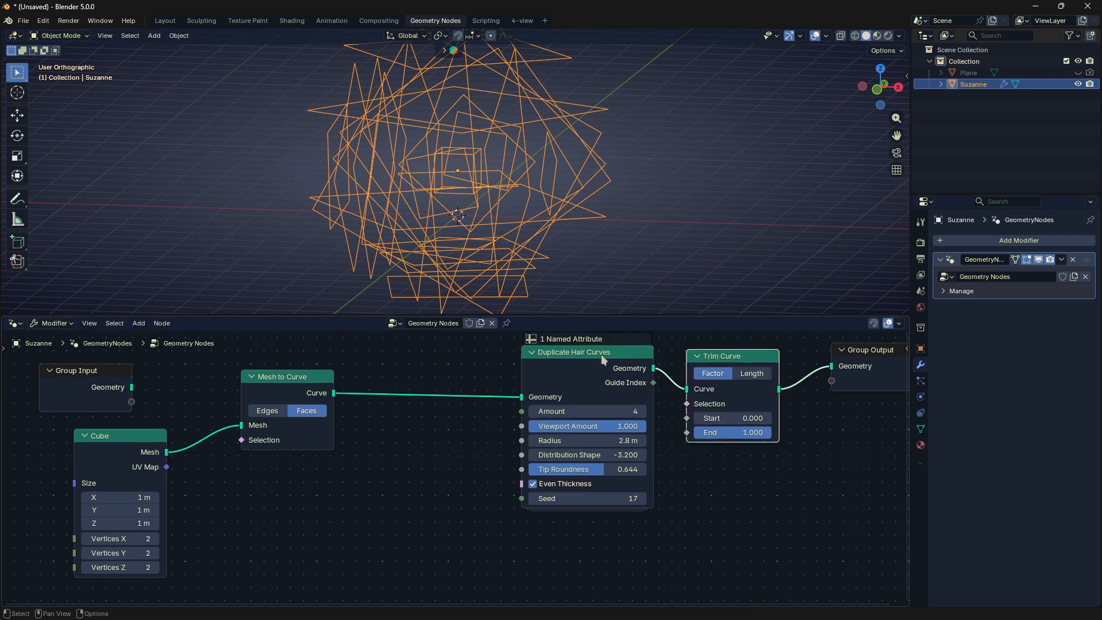
drag(600, 353, 564, 356)
drag(719, 360, 712, 360)
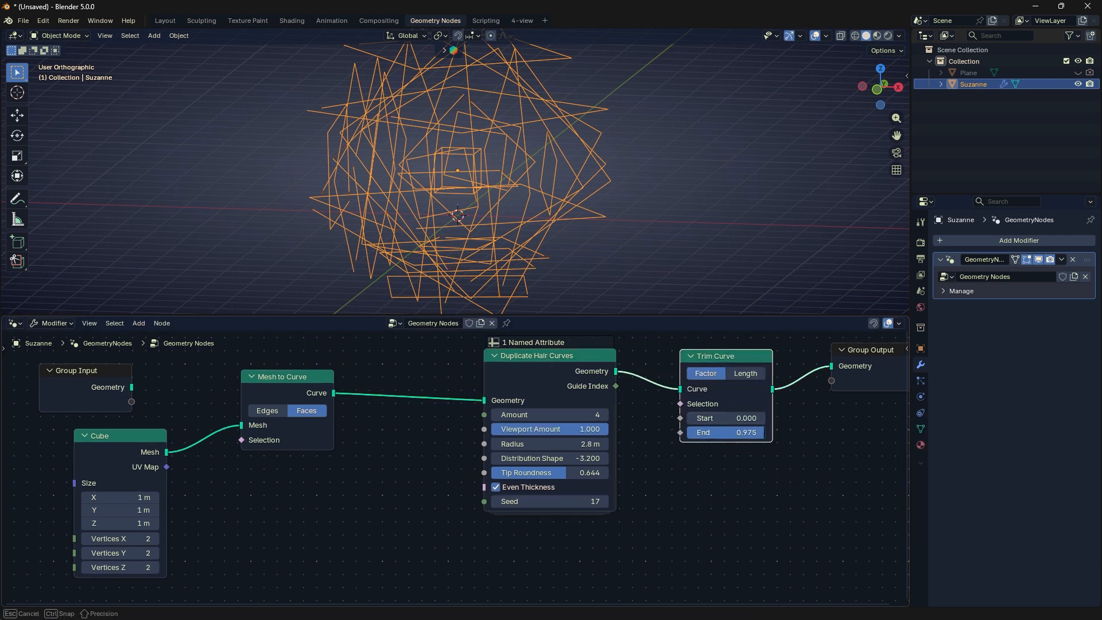
mouse_move(762, 432)
mouse_down()
mouse_move(688, 432)
mouse_move(772, 432)
mouse_up()
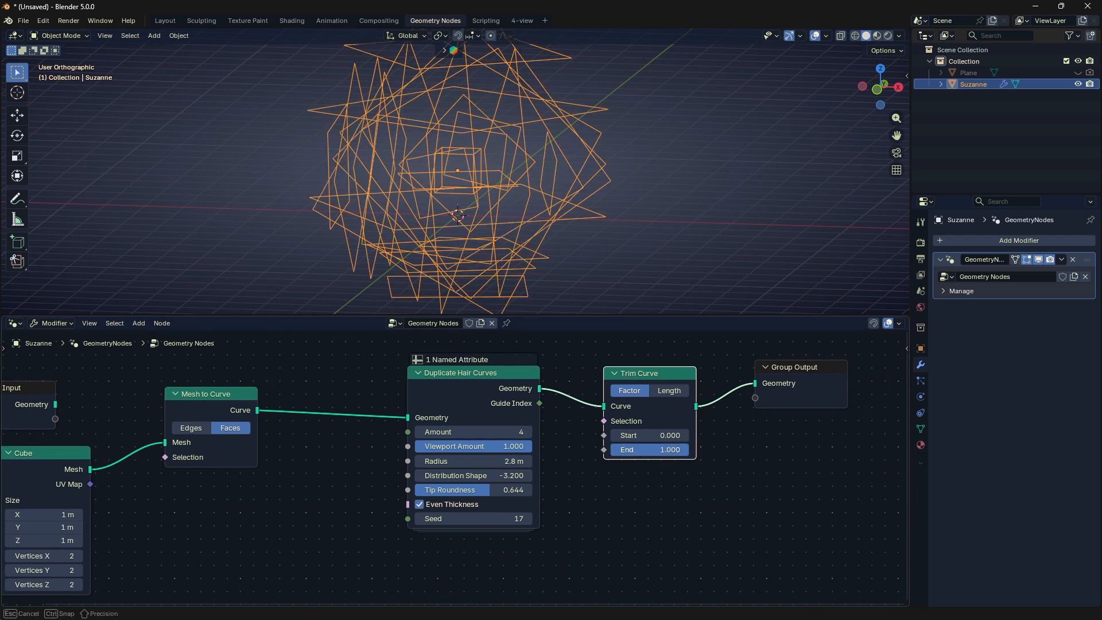
Insert a Smooth Hair Curves node after Trim Curve and set its Amount to -1.000
key(shift+a)
mouse_move(763, 442)
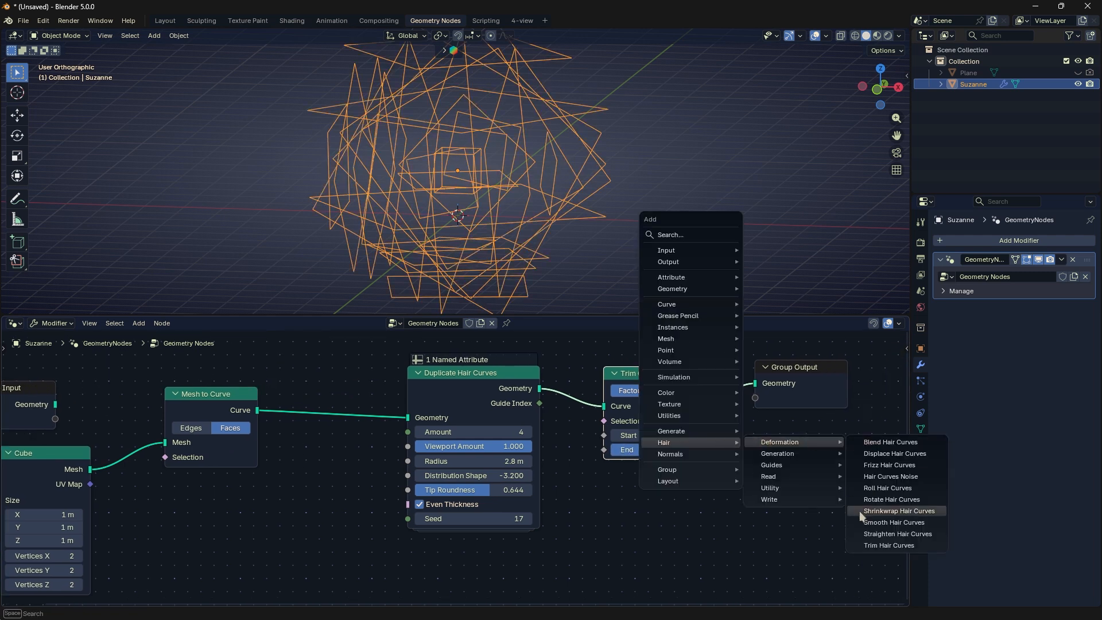
click(886, 521)
click(786, 408)
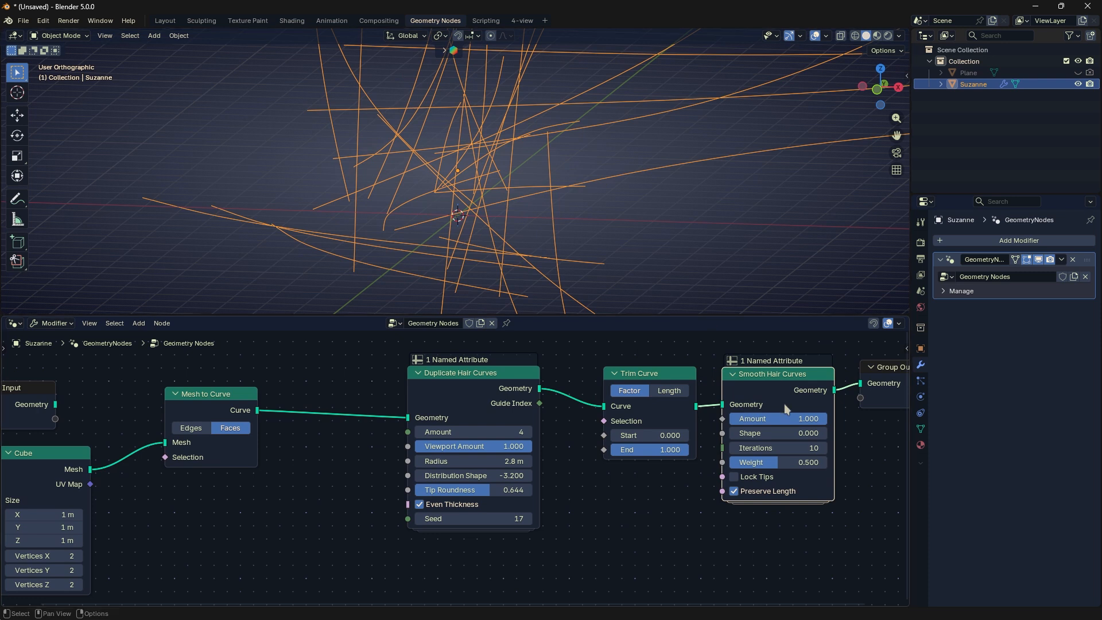
drag(777, 418, 701, 361)
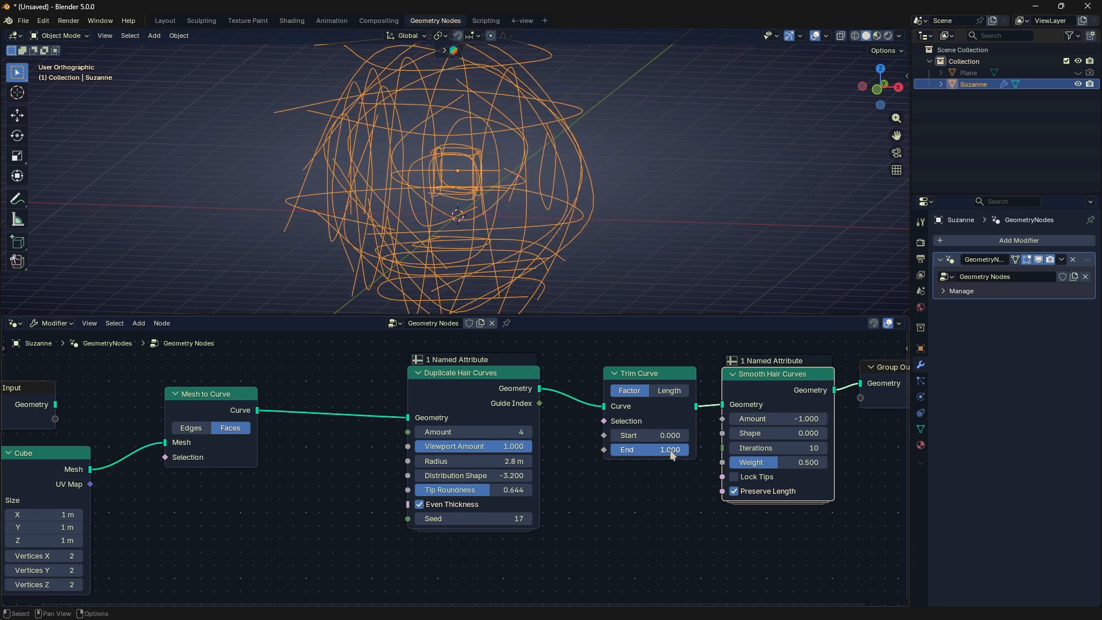
mouse_move(673, 455)
mouse_down()
mouse_move(611, 455)
mouse_move(687, 455)
mouse_up()
Delete the Trim Curve and Smooth Hair Curves nodes and link the Duplicate Hair Curves geometry to Group Output
drag(682, 352, 769, 404)
key(x)
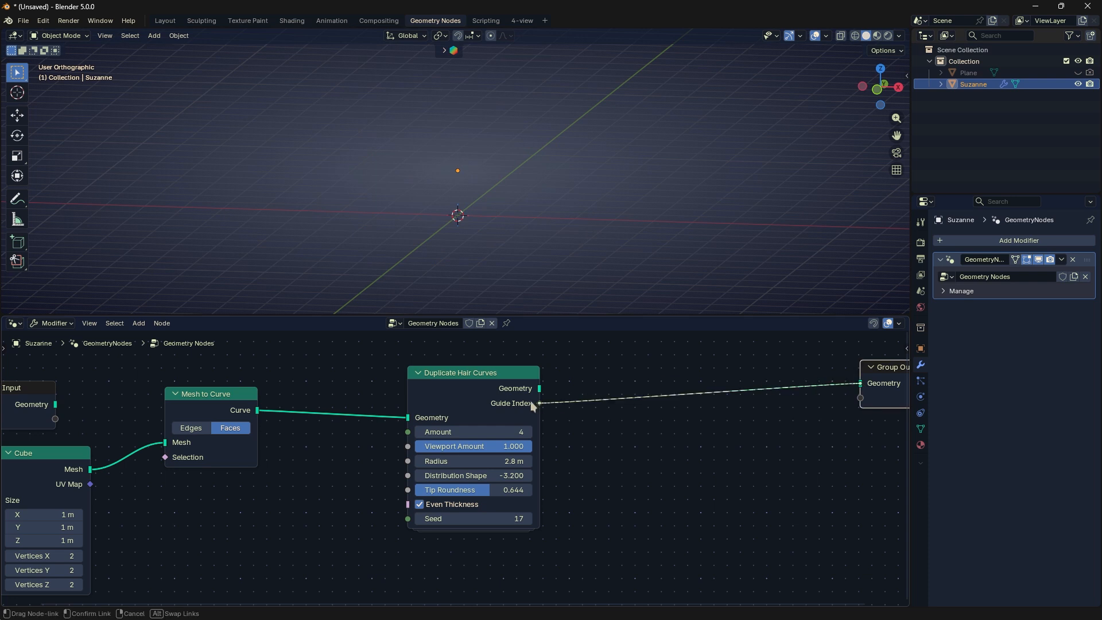
drag(531, 400, 538, 389)
Insert a Generate Hair Curves node between Duplicate Hair Curves and Group Output
key(shift+a)
mouse_move(631, 370)
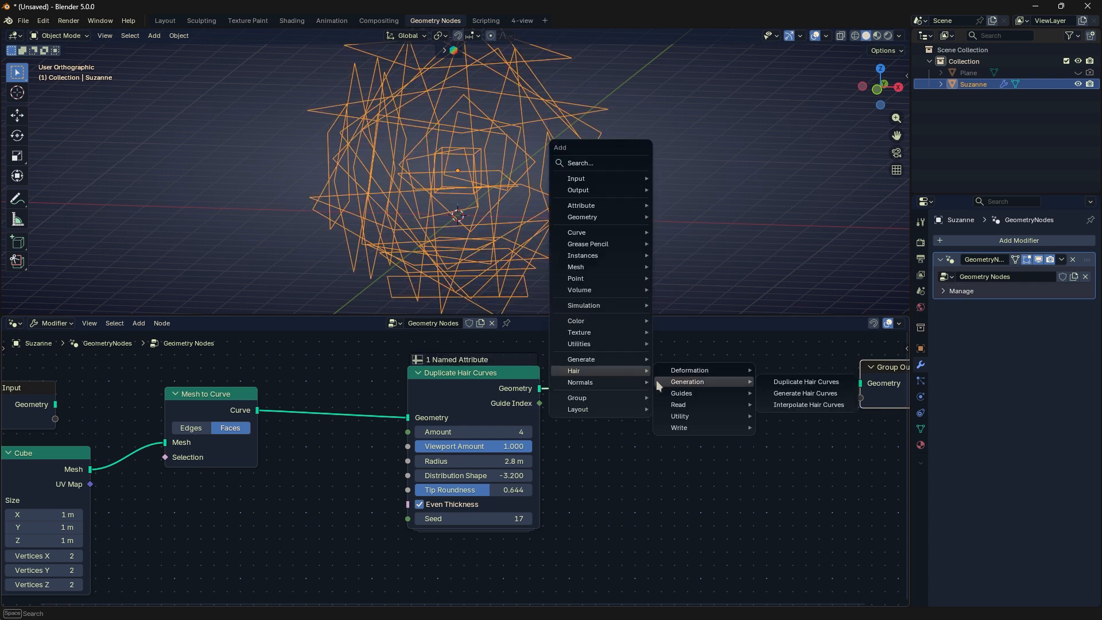
click(764, 393)
click(615, 364)
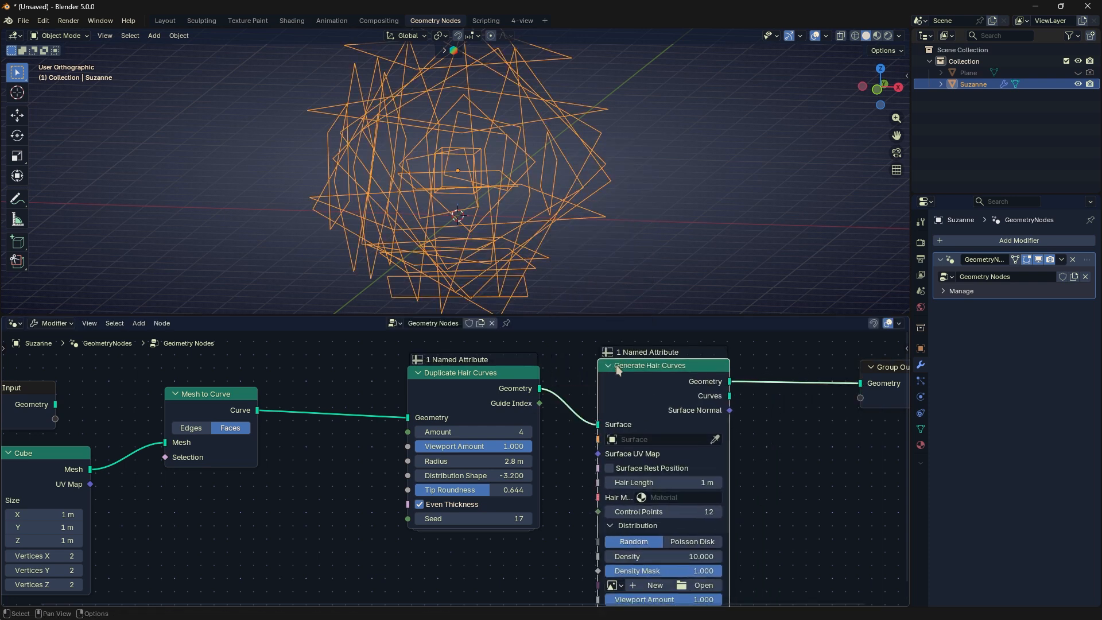
Delete the Duplicate Hair Curves node and link the Mesh to Curve output to the Surface input of Generate Hair Curves
click(508, 384)
key(x)
drag(257, 410, 529, 405)
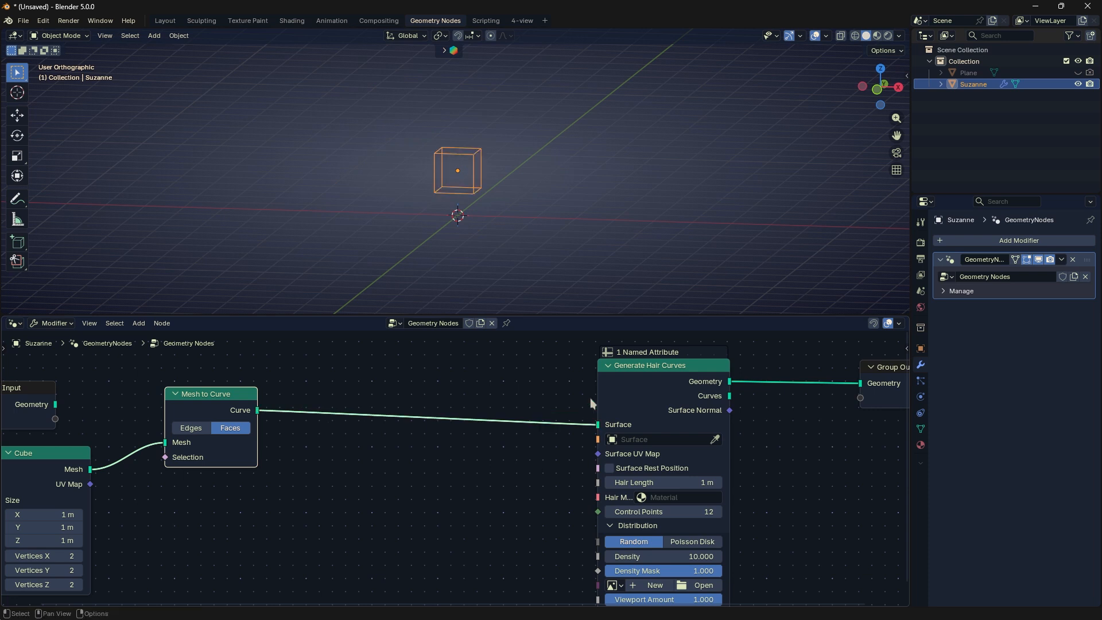
scroll(494, 226, up, 6)
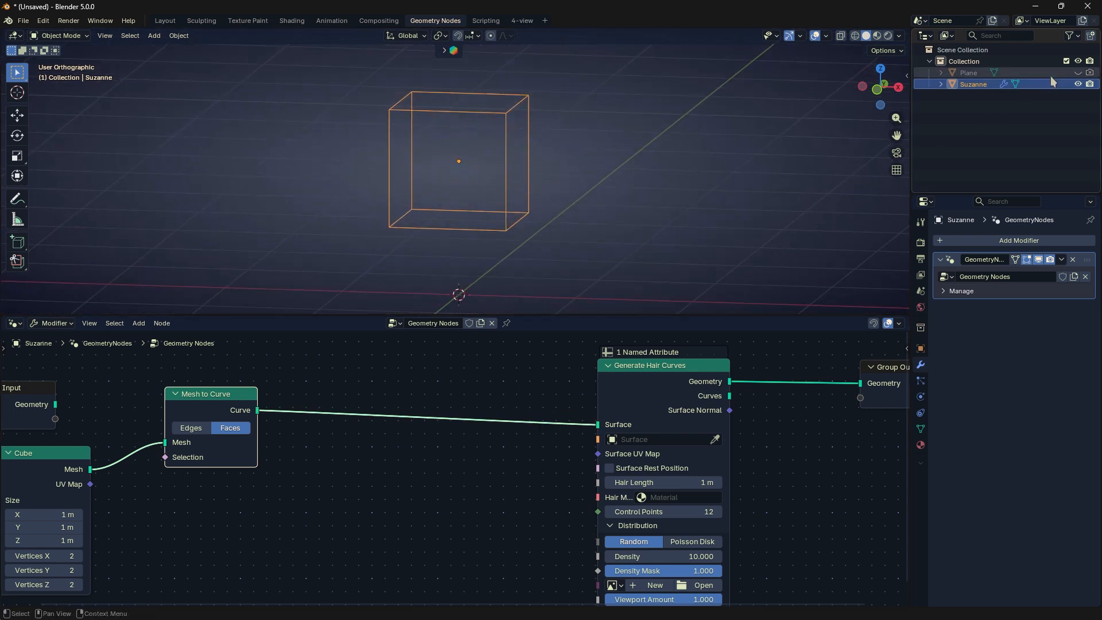
Unhide the Plane and assign it as the surface object of the Generate Hair Curves node on Suzanne
click(1078, 73)
click(970, 72)
click(513, 197)
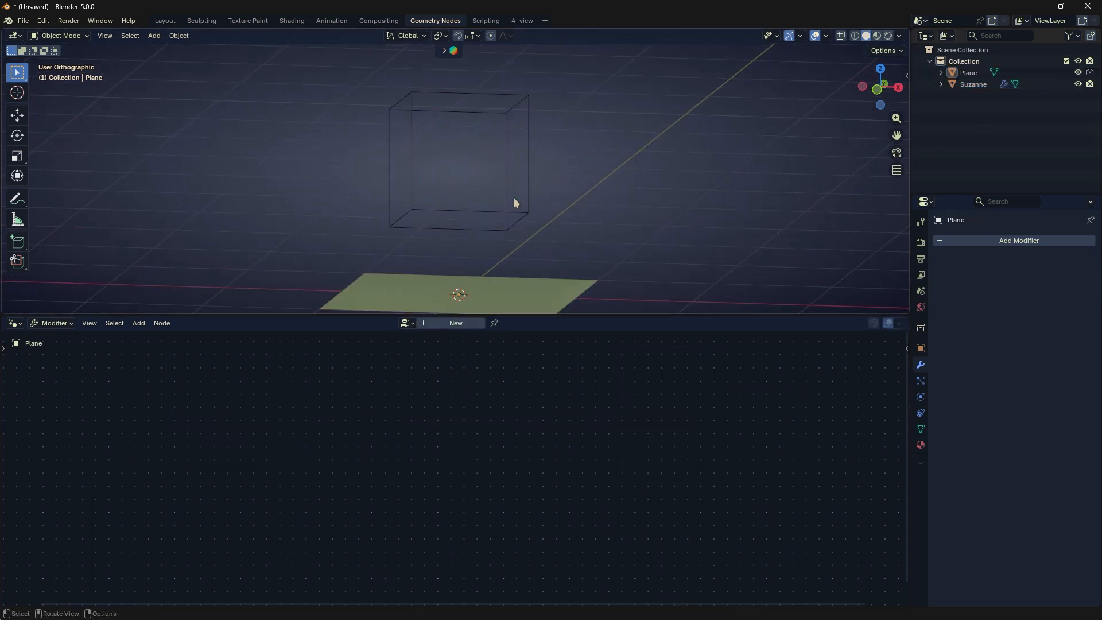
click(642, 437)
click(620, 461)
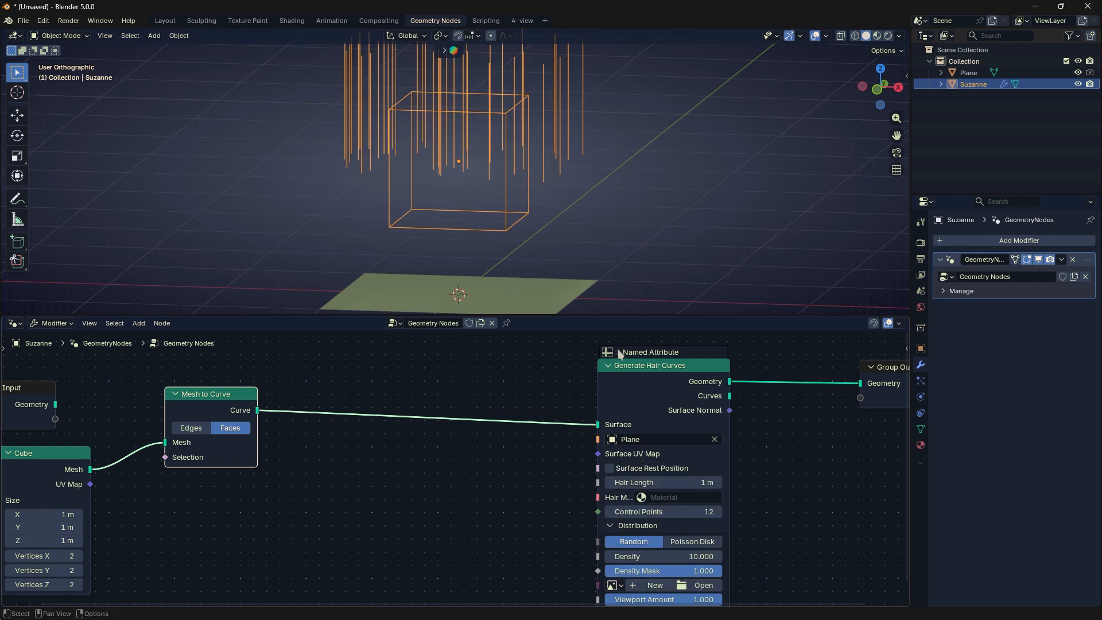
middle_drag(557, 235, 549, 274)
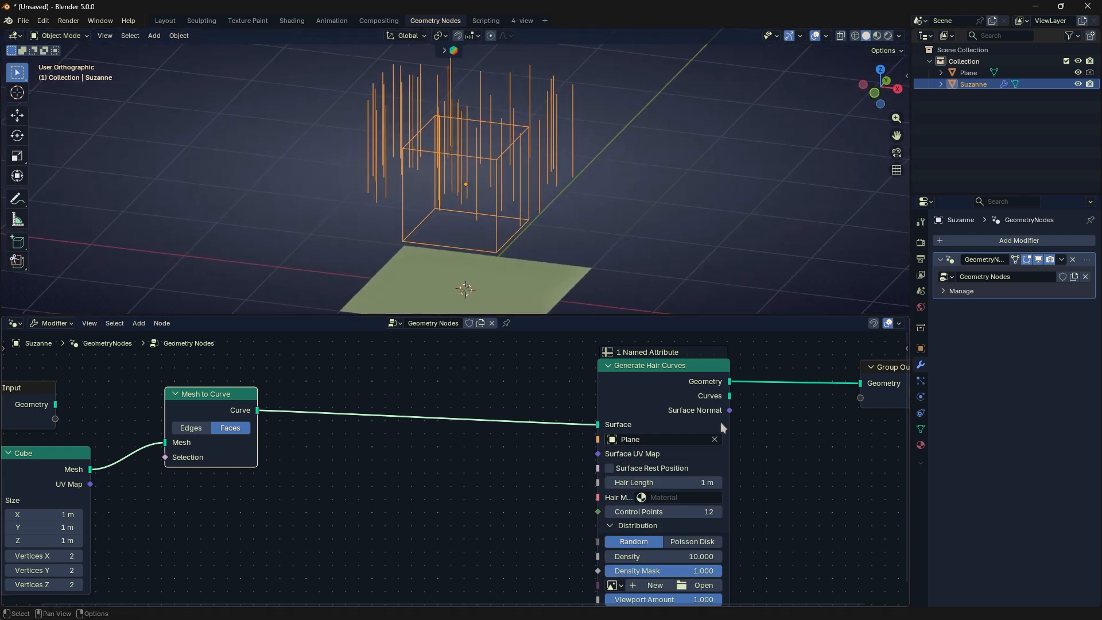
Try scaling the Plane beneath the hair curves and reselect the Suzanne object
drag(730, 395, 736, 391)
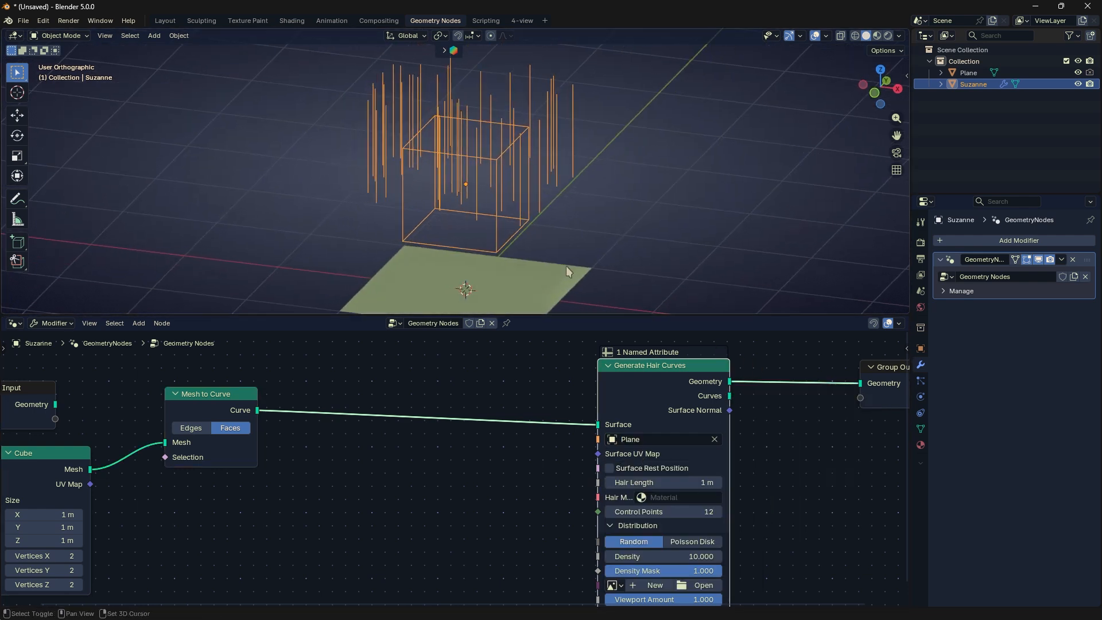
mouse_move(566, 267)
shift+middle_down()
mouse_move(502, 230)
mouse_move(538, 217)
mouse_move(561, 247)
shift+middle_up()
click(512, 245)
key(s)
key(Escape)
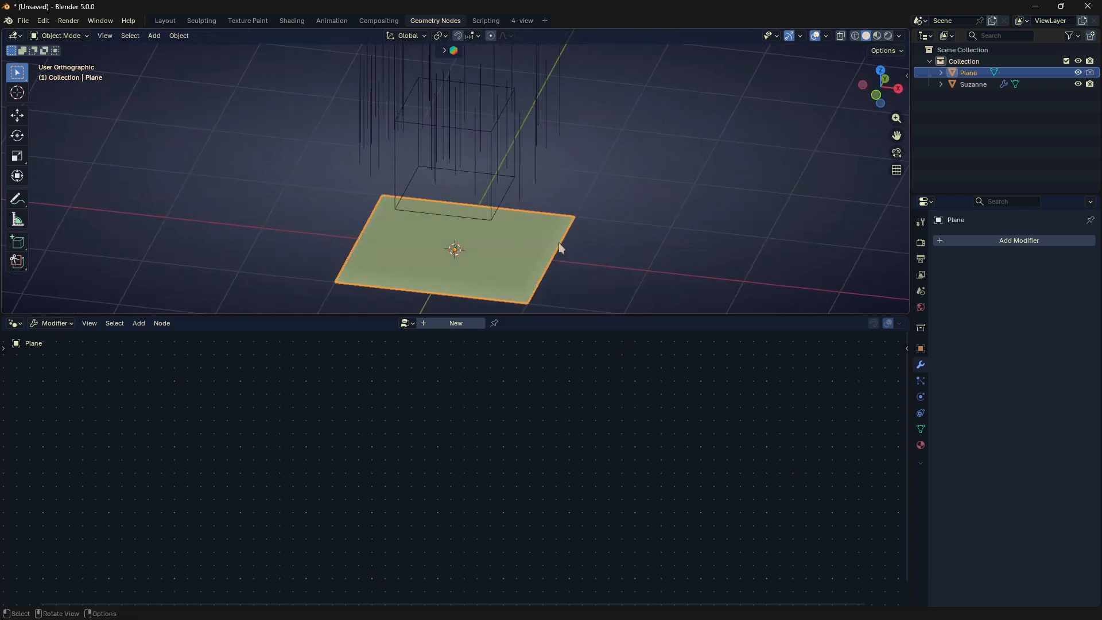
click(403, 138)
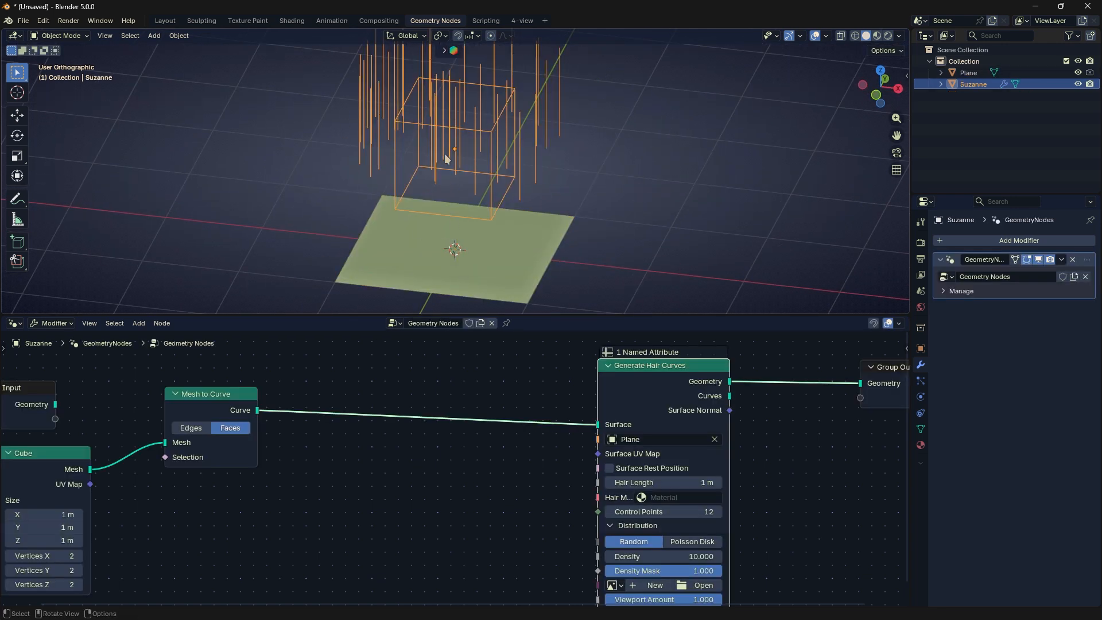
middle_drag(448, 173, 501, 197)
Move the Generate Hair Curves node closer to Mesh to Curve and widen it
drag(642, 375, 588, 365)
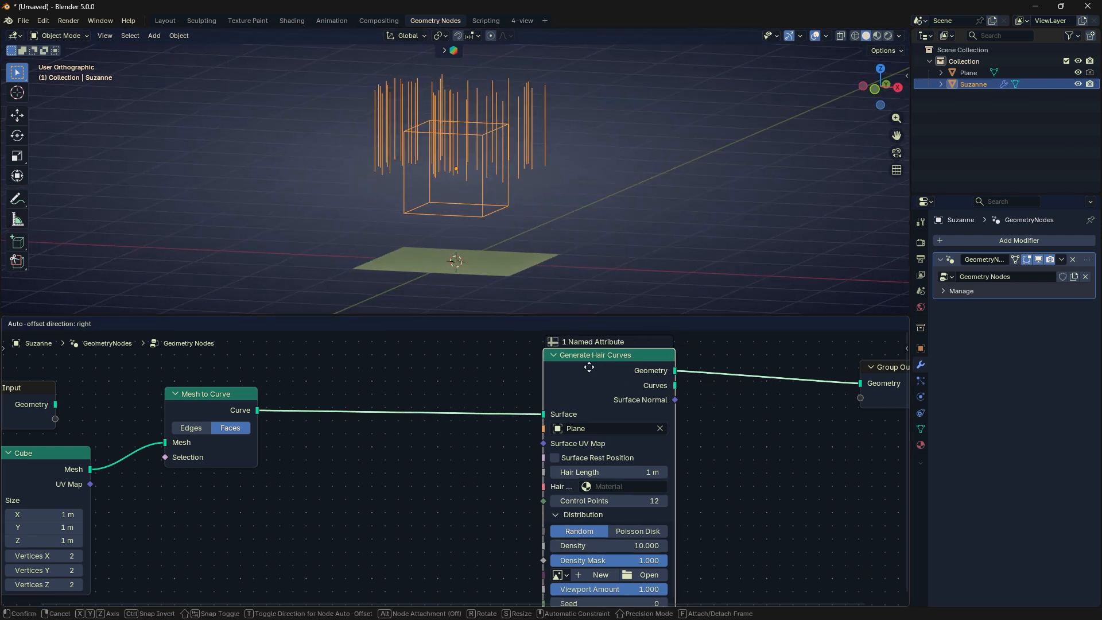
click(568, 457)
click(603, 456)
drag(674, 360, 703, 360)
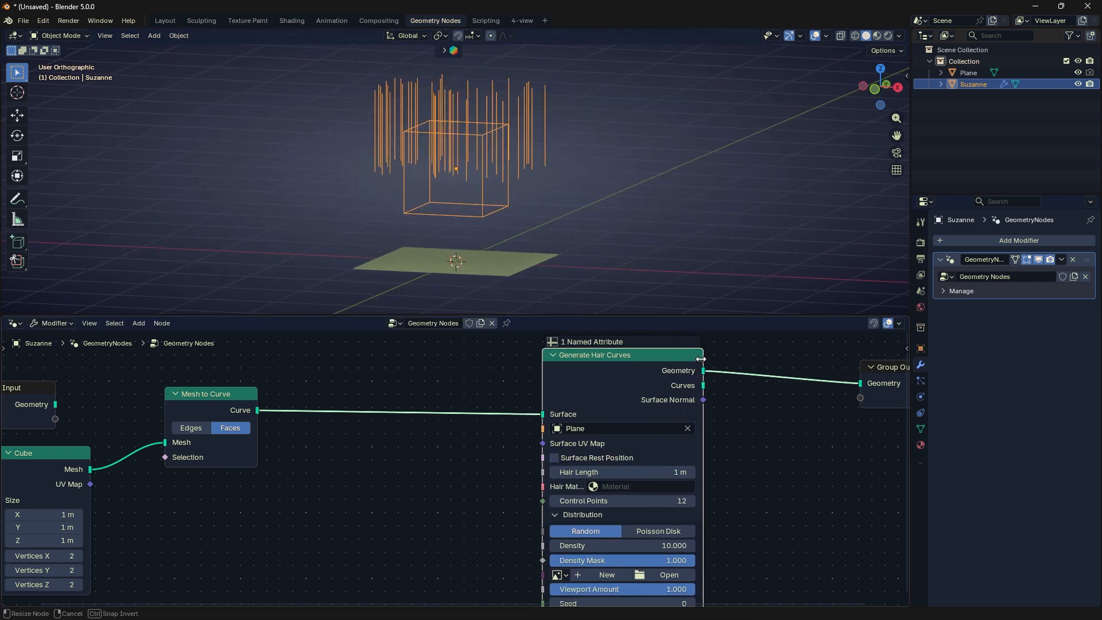
Set Hair Length to 1.1 m and Control Points to 18 on the Generate Hair Curves node
mouse_move(616, 469)
mouse_down()
mouse_move(579, 469)
mouse_move(617, 471)
mouse_up()
middle_drag(632, 501, 620, 478)
drag(620, 478, 638, 478)
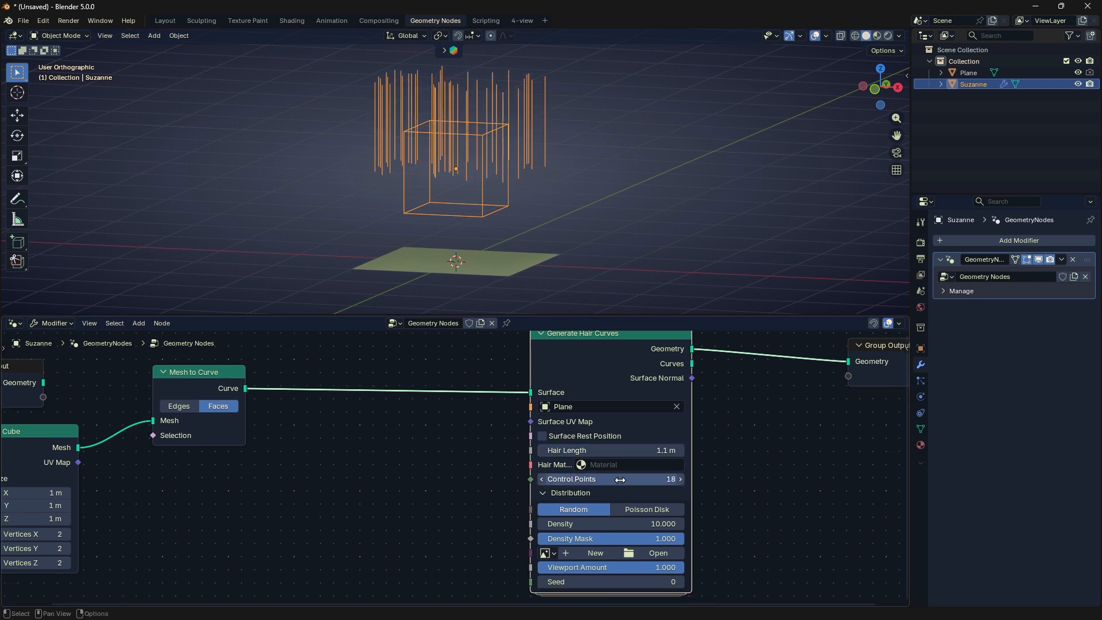
Compare the Random and Poisson Disk distributions, keep Random, and set Density to 5.2 and Seed to 56 on the Generate Hair Curves node
middle_drag(621, 482, 621, 468)
click(618, 493)
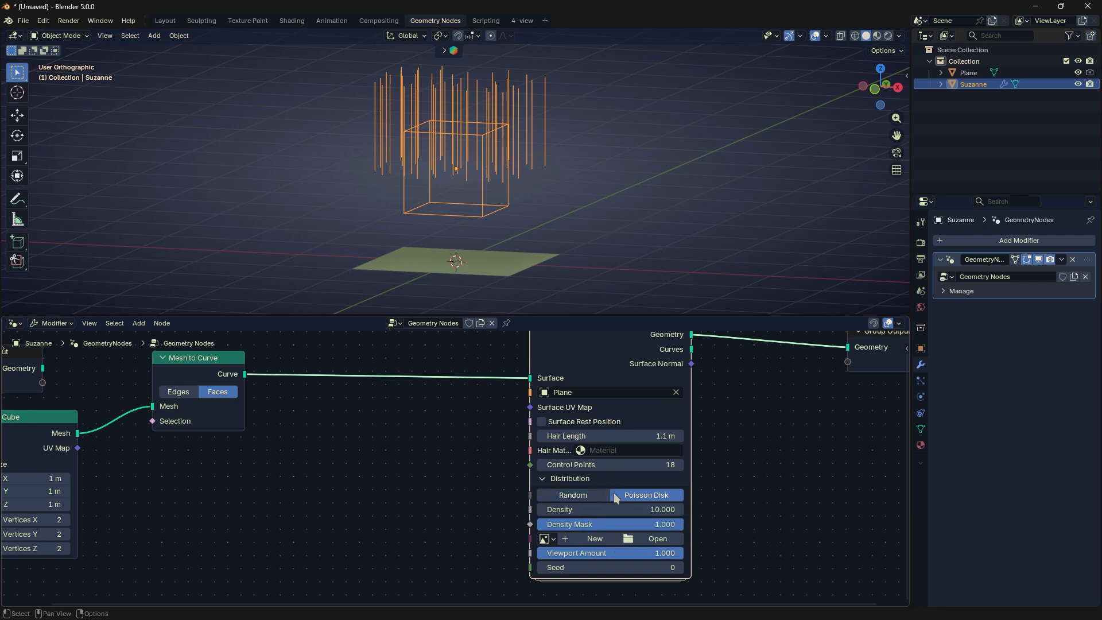
drag(617, 507, 594, 509)
click(599, 495)
click(626, 494)
click(601, 494)
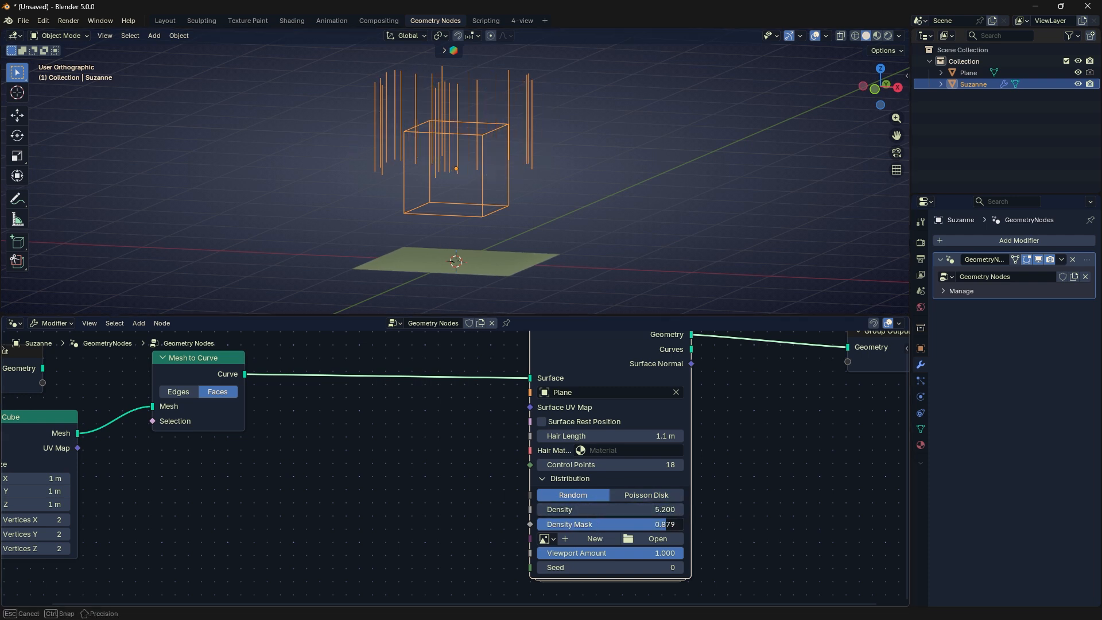
drag(660, 524, 582, 559)
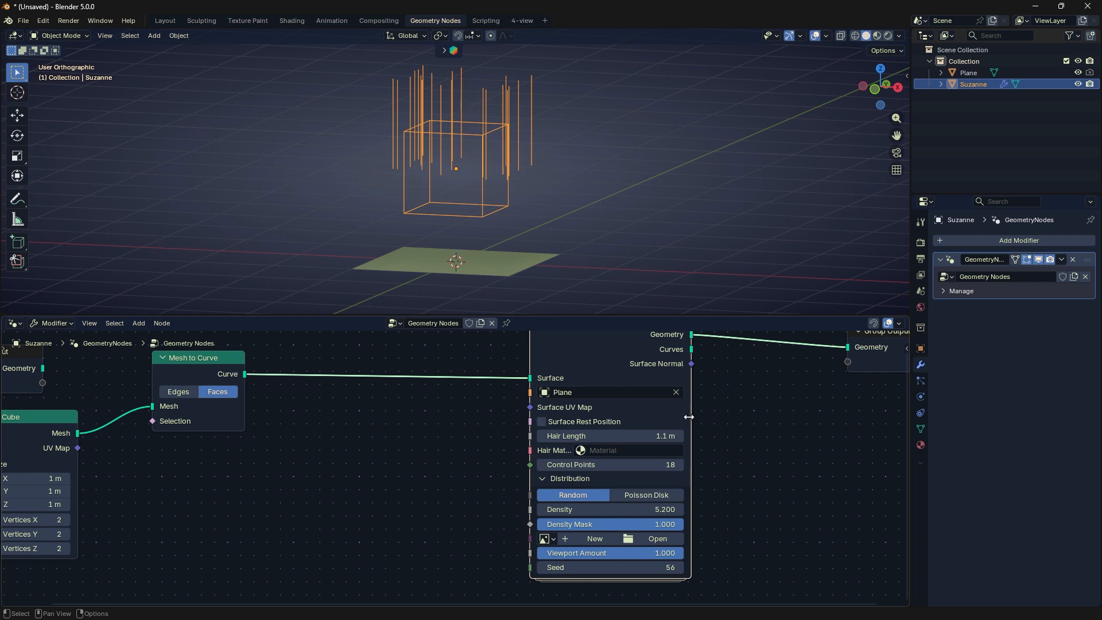
Widen the Generate Hair Curves node and check the available choices for its Hair Material and mask image
drag(689, 418, 748, 421)
click(613, 452)
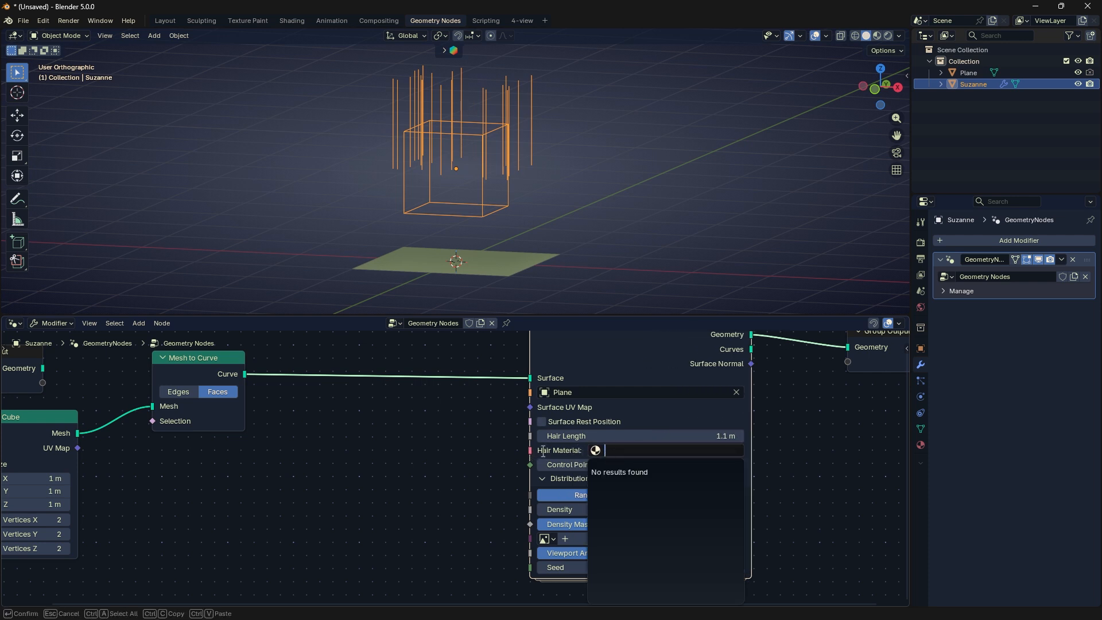
click(518, 452)
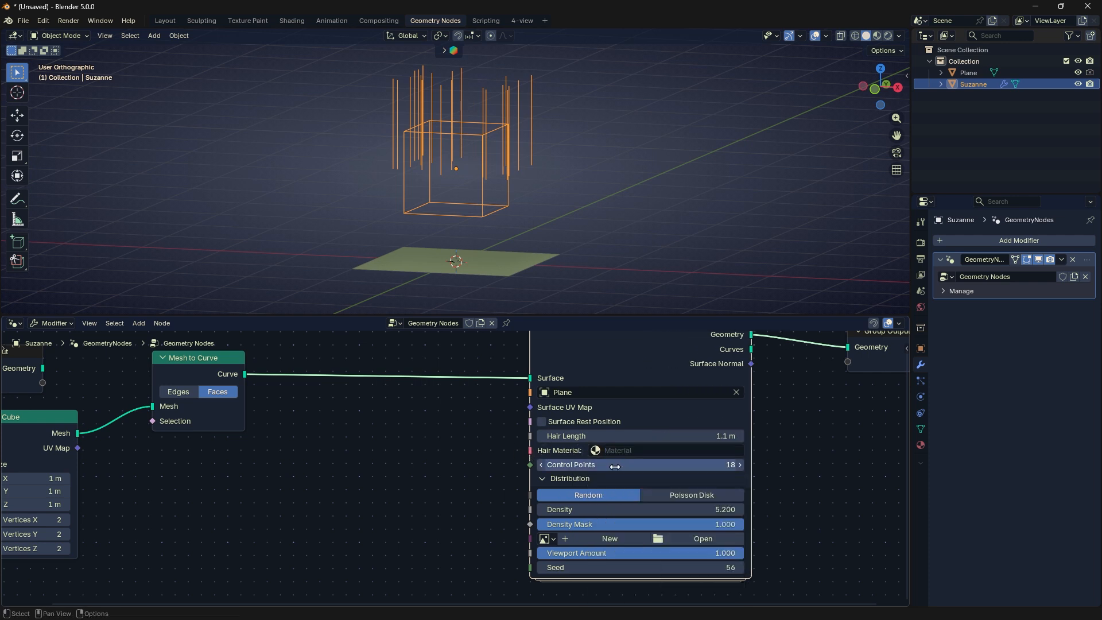
click(545, 538)
click(545, 540)
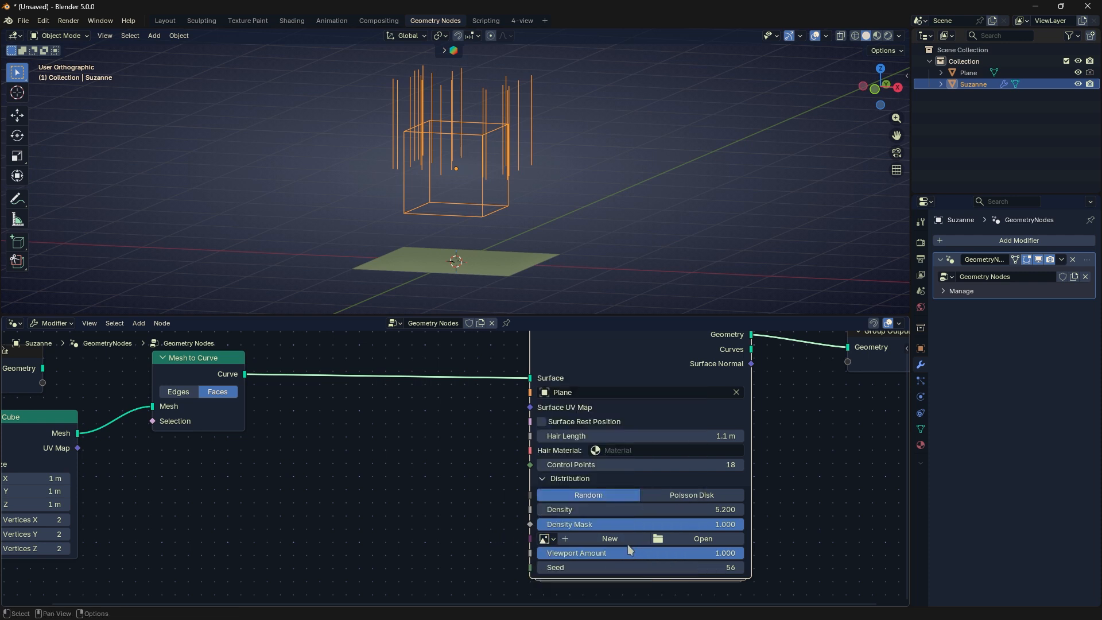
click(552, 538)
click(515, 531)
Reposition the Generate Hair Curves node and connect its Curves output to the Group Output's Geometry input
key(Home)
drag(550, 396, 521, 369)
scroll(518, 264, up, 1)
scroll(528, 389, up, 1)
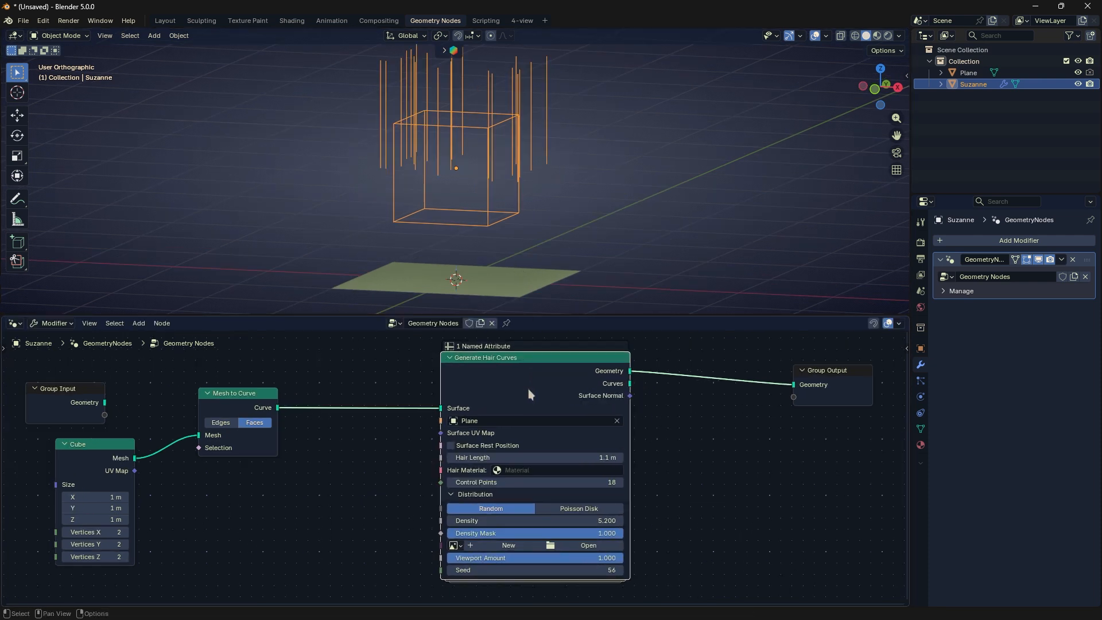
middle_drag(589, 397, 492, 448)
scroll(492, 448, up, 1)
shift+scroll(554, 434, up, 1)
middle_drag(572, 287, 563, 243)
drag(503, 435, 758, 447)
click(551, 411)
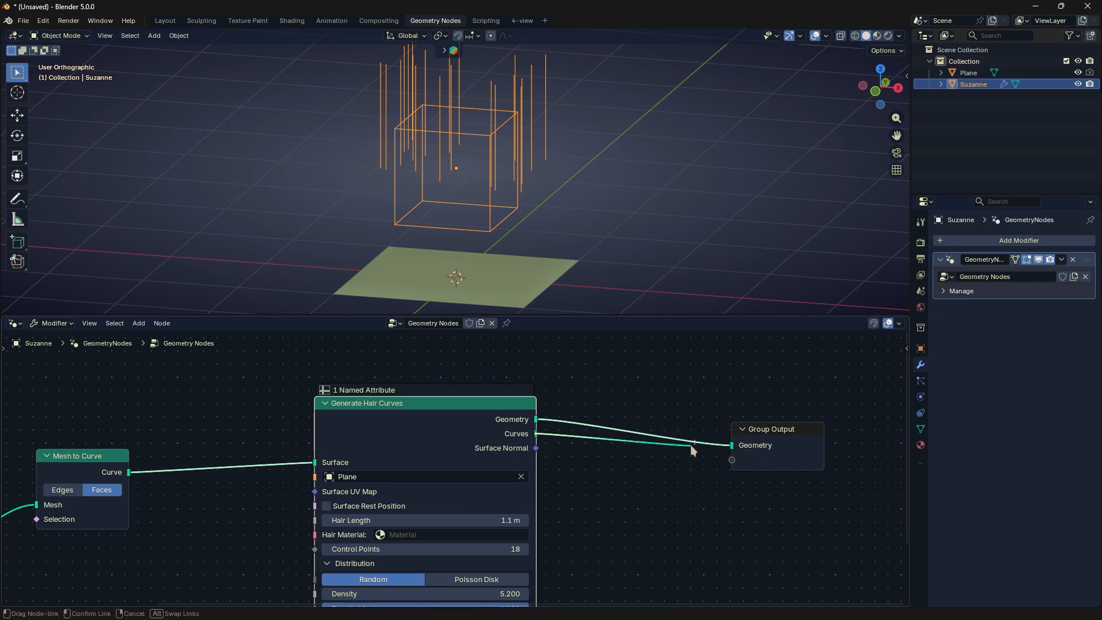
drag(726, 447, 732, 445)
mouse_move(496, 219)
middle_down()
mouse_move(501, 208)
mouse_move(504, 239)
mouse_move(487, 228)
mouse_move(501, 212)
middle_up()
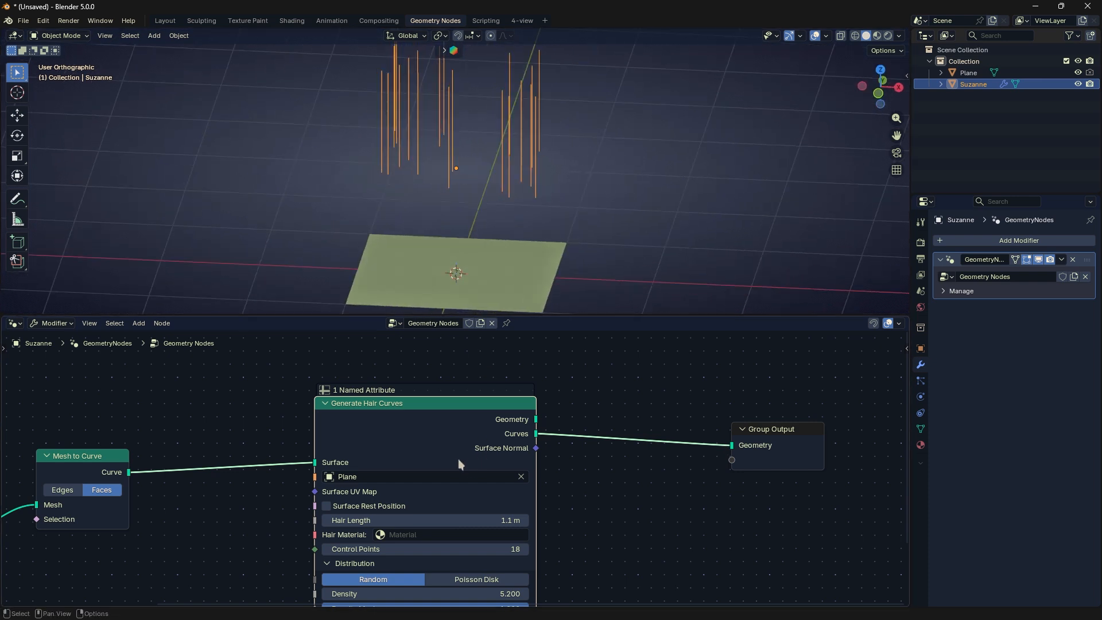
Set Hair Length to 0.3 m and Density to 18.2 on the Generate Hair Curves node
drag(458, 459, 464, 445)
mouse_move(449, 505)
mouse_down()
mouse_move(488, 505)
mouse_move(437, 505)
mouse_up()
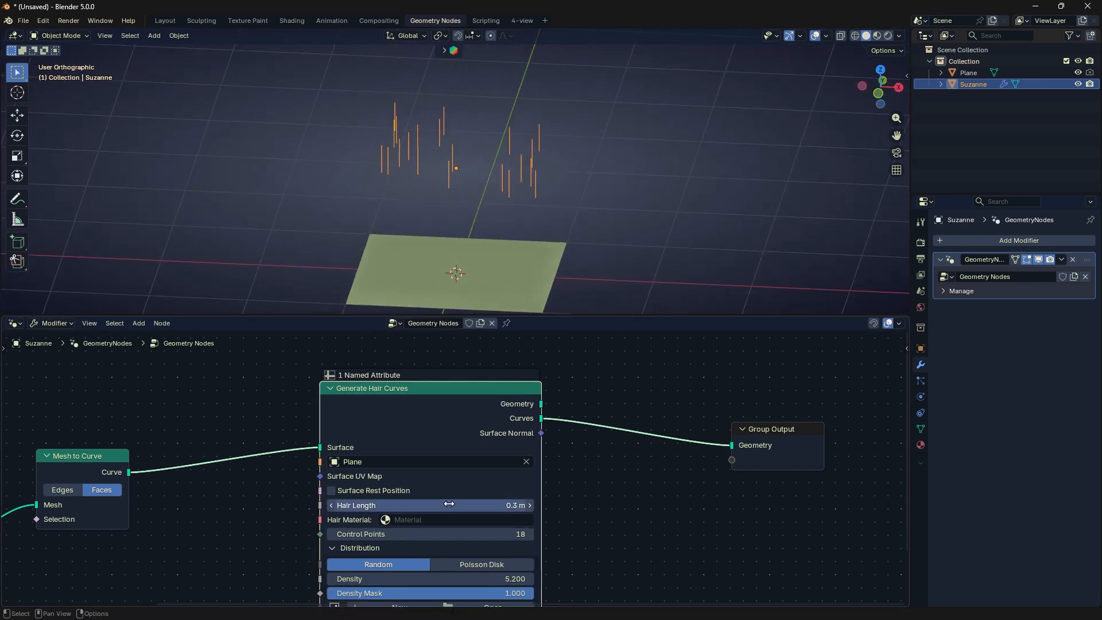
scroll(470, 506, down, 2)
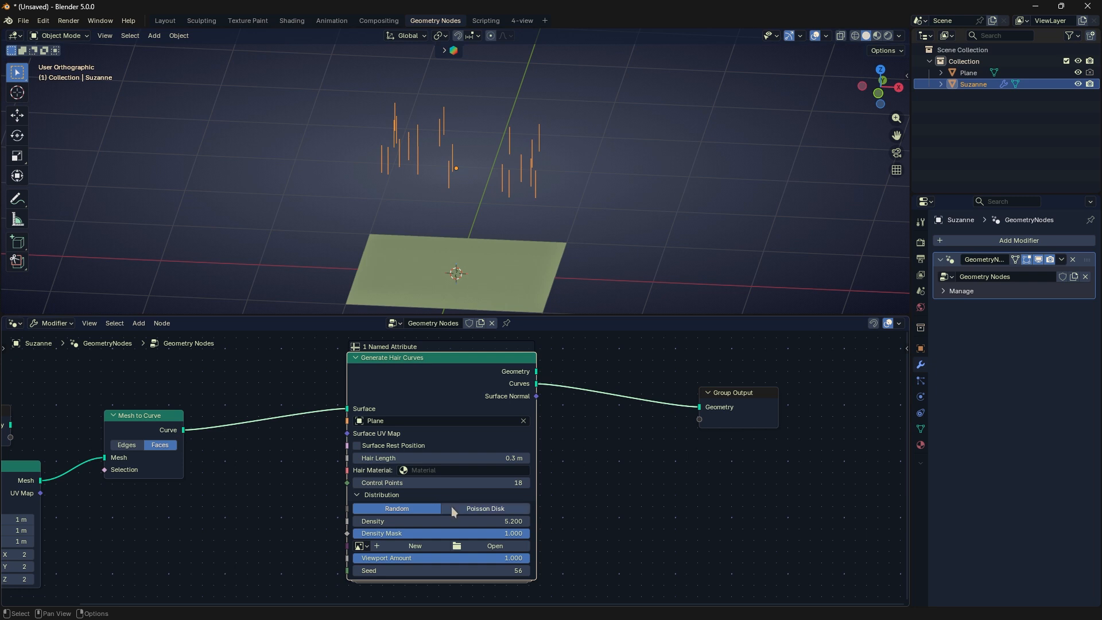
drag(453, 521, 499, 521)
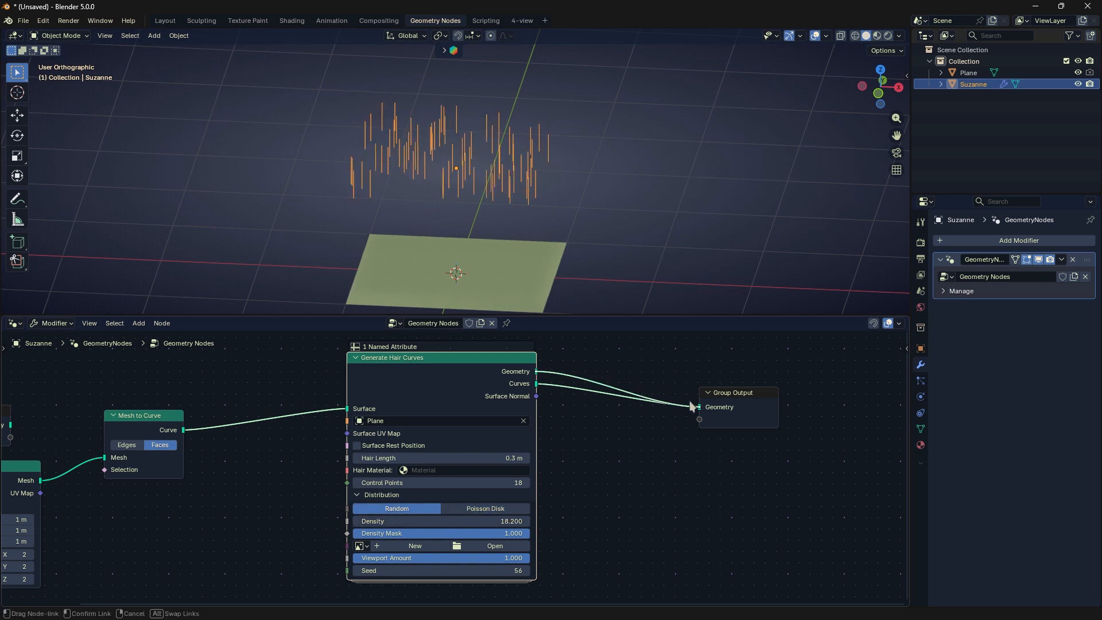
Reconnect the Geometry output to the Group Output in place of Curves and examine the Surface Normal output
drag(690, 401, 689, 401)
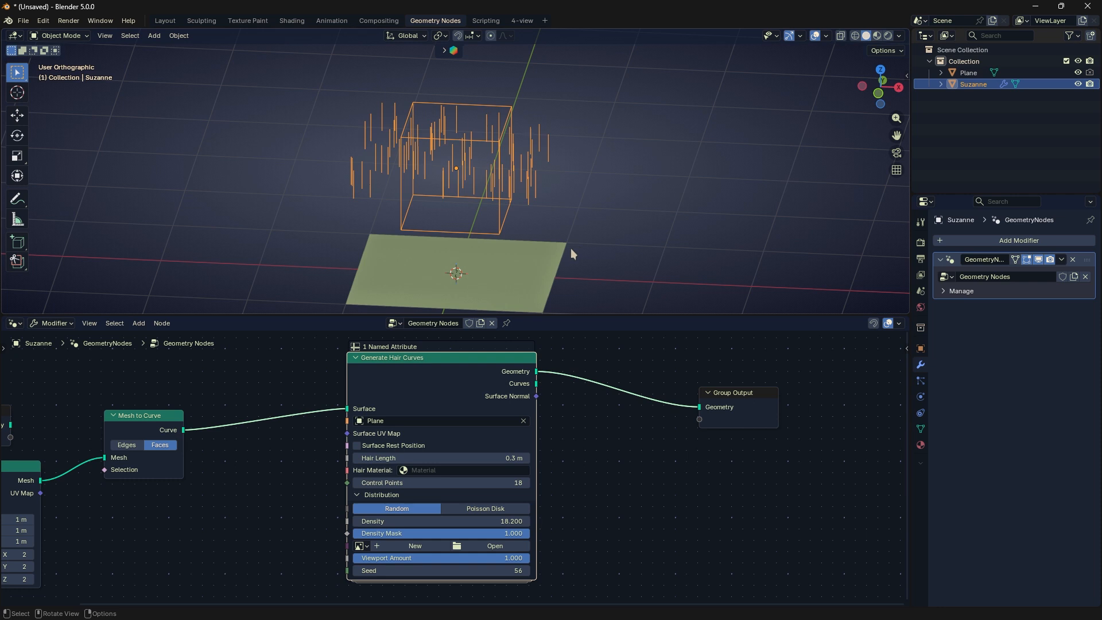
middle_drag(570, 248, 482, 177)
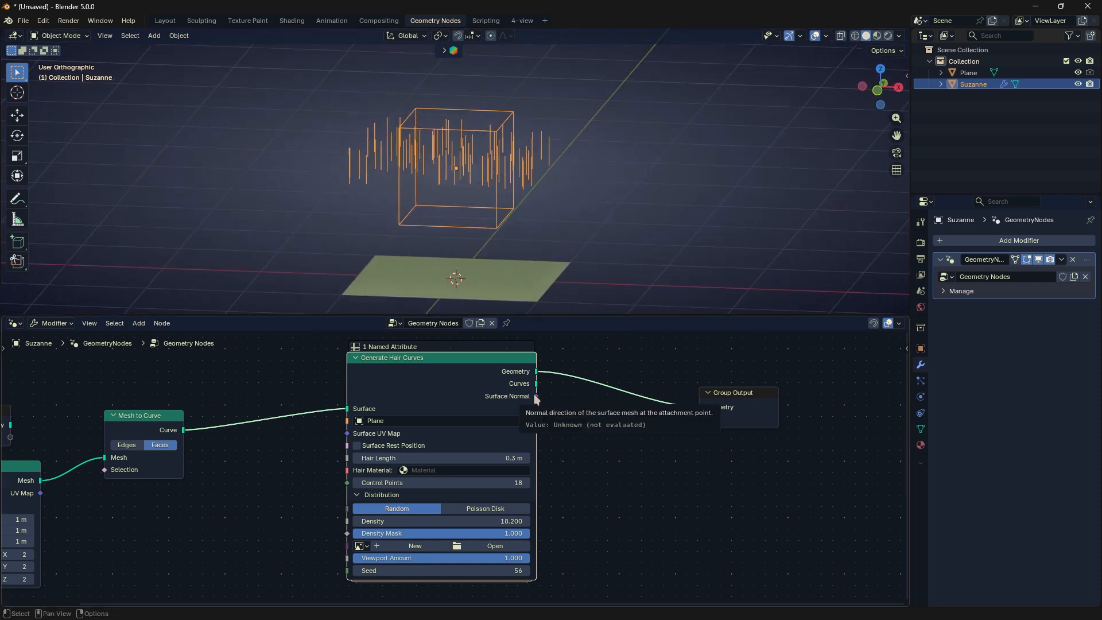
scroll(534, 397, up, 2)
middle_drag(546, 403, 541, 416)
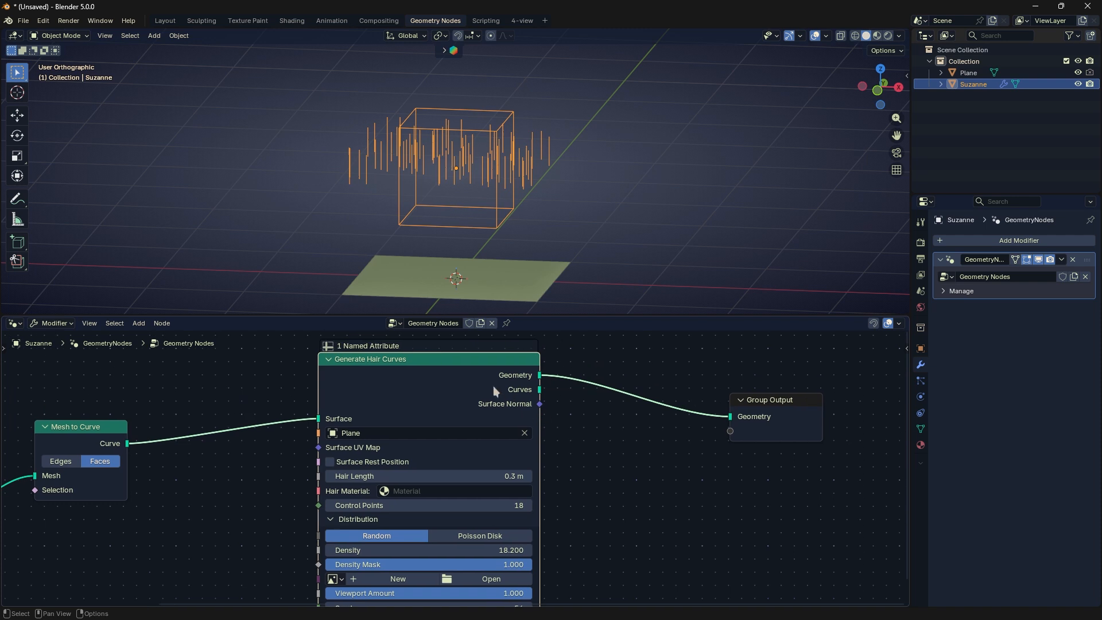
drag(494, 386, 485, 390)
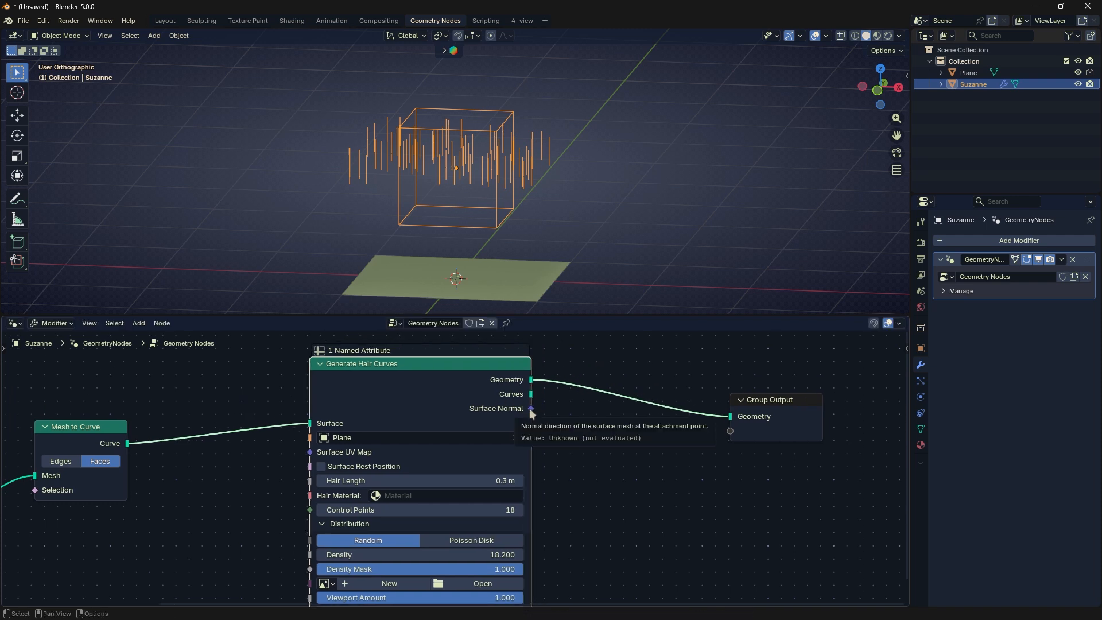
drag(531, 409, 600, 427)
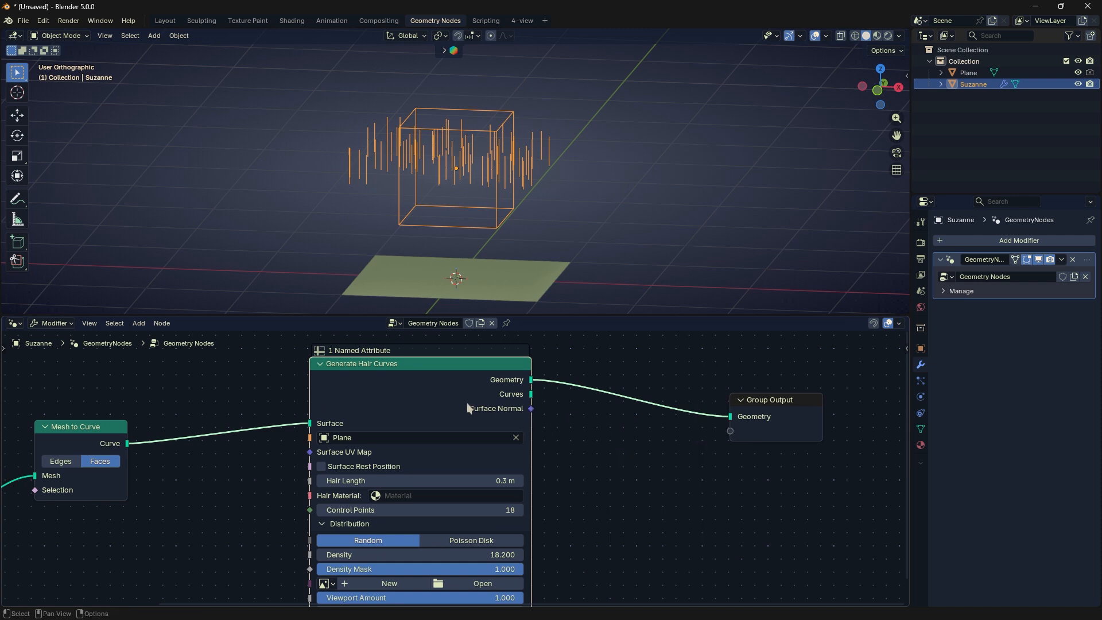
Replace the Generate Hair Curves node with an Interpolate Hair Curves node between Mesh to Curve and Group Output
key(x)
drag(127, 447, 729, 416)
key(shift+a)
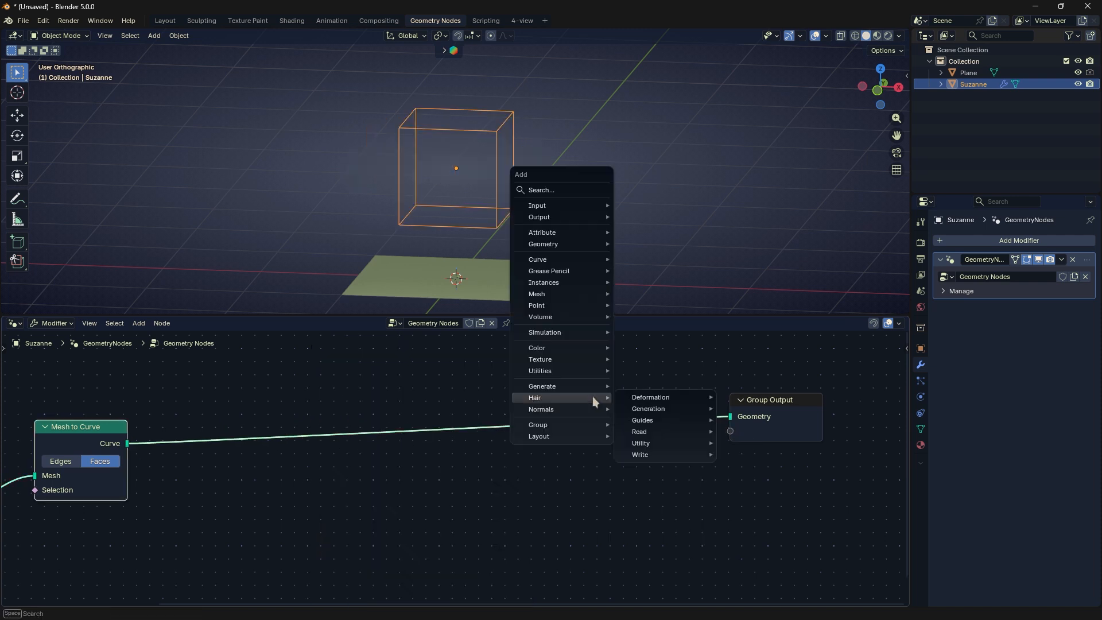
mouse_move(637, 410)
click(736, 435)
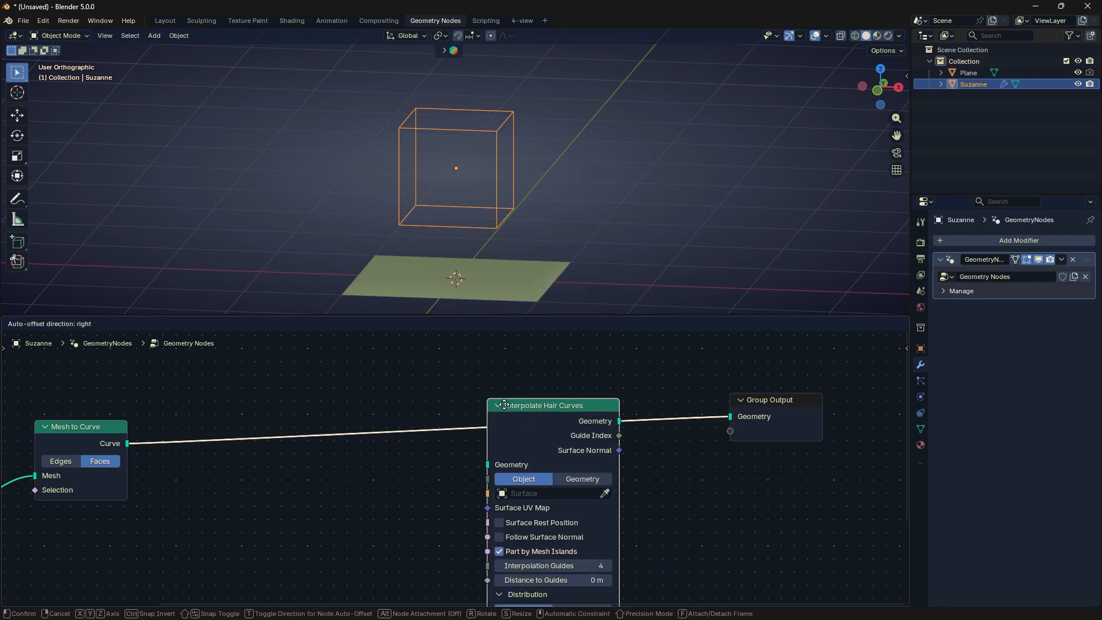
click(510, 460)
Assign the Plane as the surface object of the Interpolate Hair Curves node, then reposition and widen the node
click(509, 474)
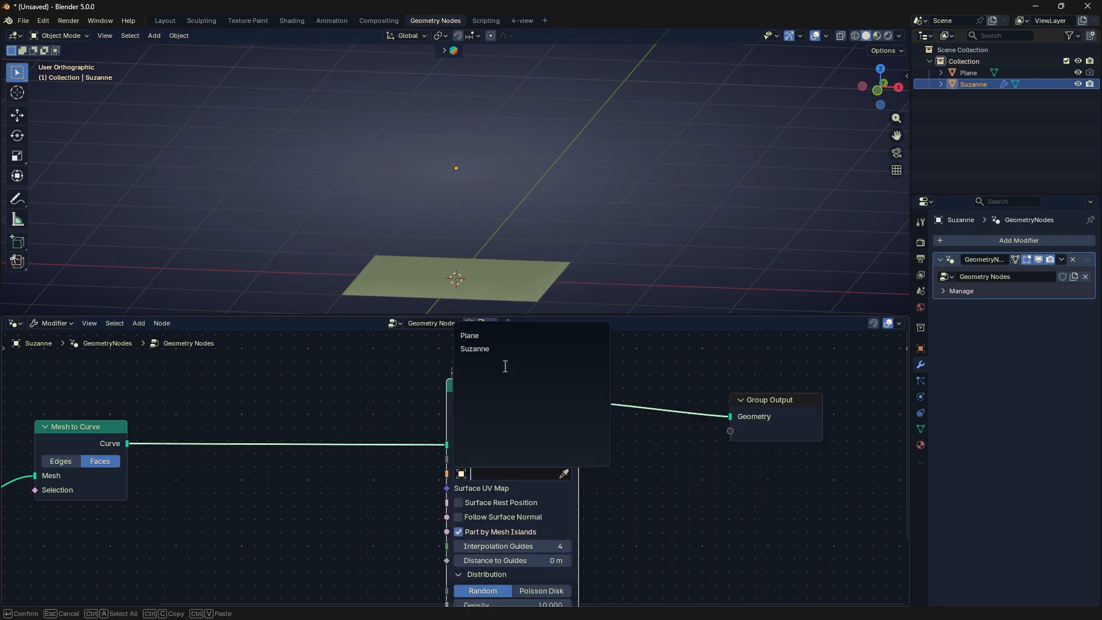
click(500, 341)
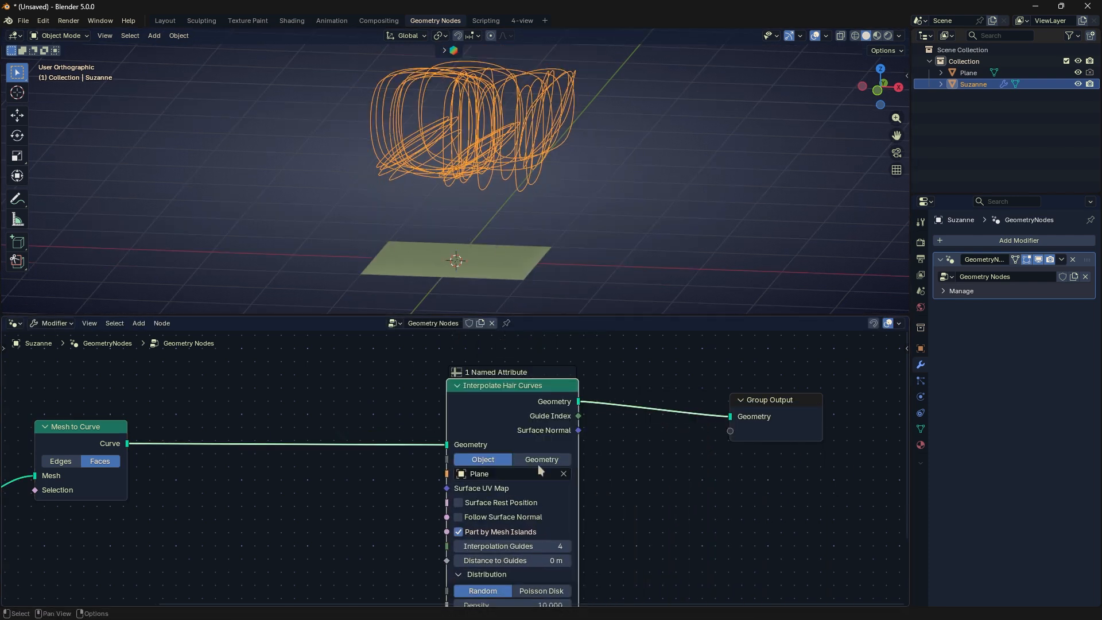
click(539, 467)
click(502, 339)
drag(524, 429, 488, 422)
drag(540, 379, 569, 390)
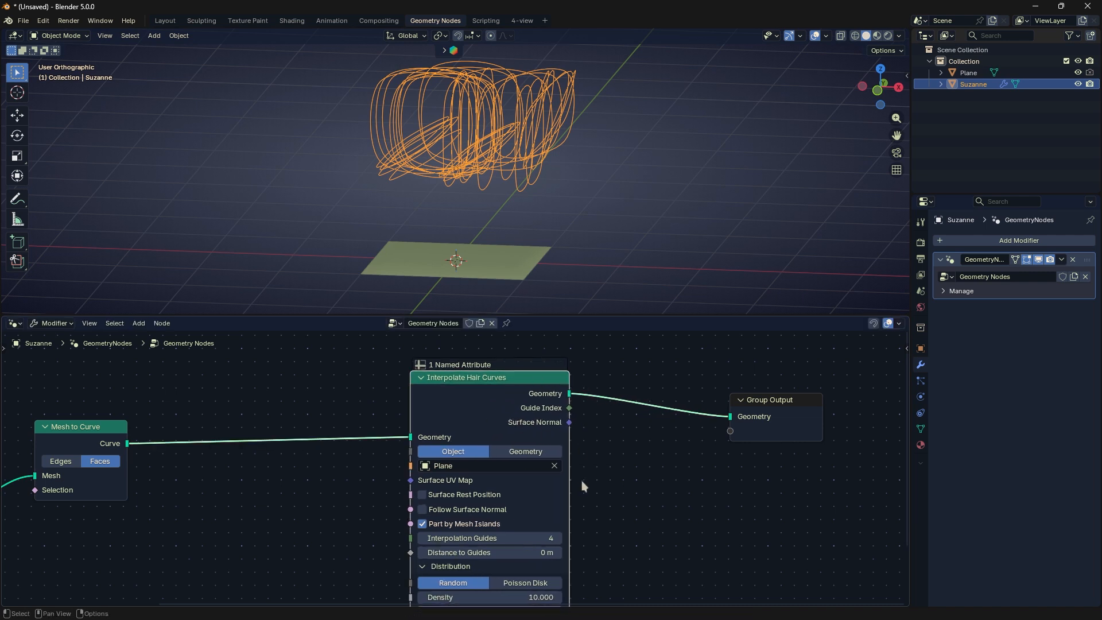
Enable Surface Rest Position and Follow Surface Normal on the Interpolate Hair Curves node
middle_drag(530, 486, 535, 448)
scroll(519, 448, up, 1)
click(501, 451)
click(469, 469)
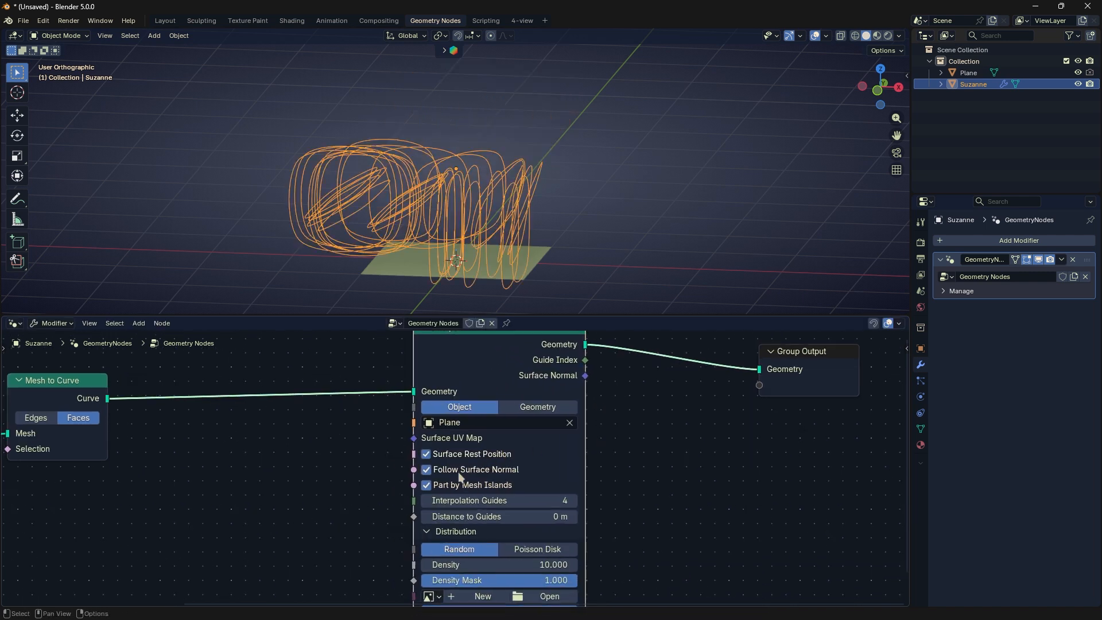
Select the Plane object and try moving it beneath the interpolated hair curves
click(412, 268)
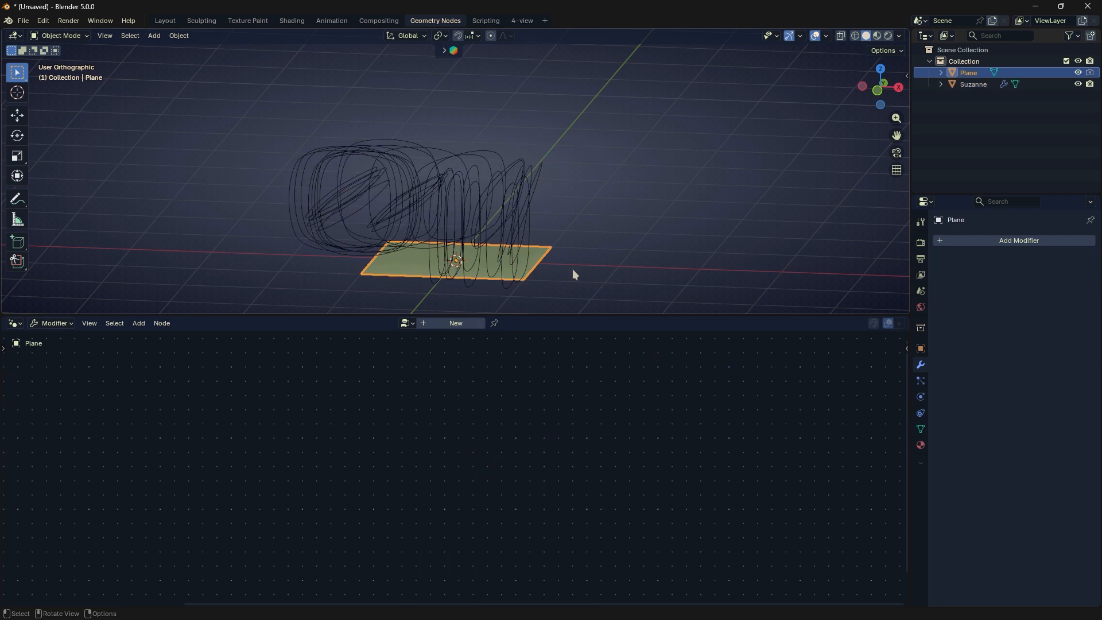
key(g)
click(394, 221)
key(ctrl+z)
Edit the Plane's mesh and extrude its face upward about 1 m into a box
middle_drag(515, 274, 538, 262)
key(Tab)
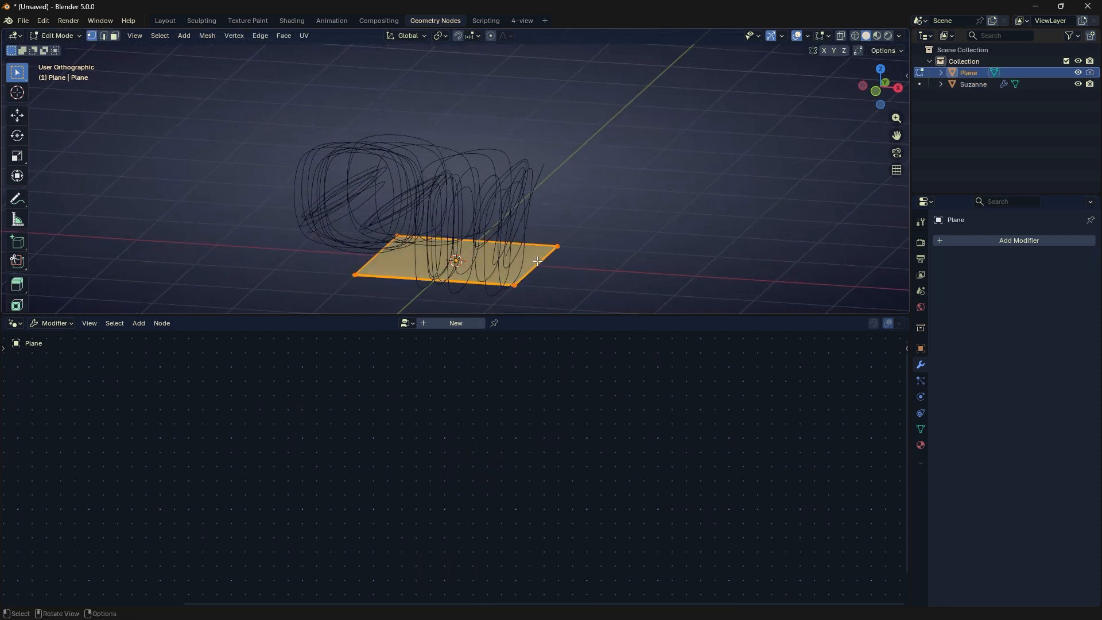
key(e)
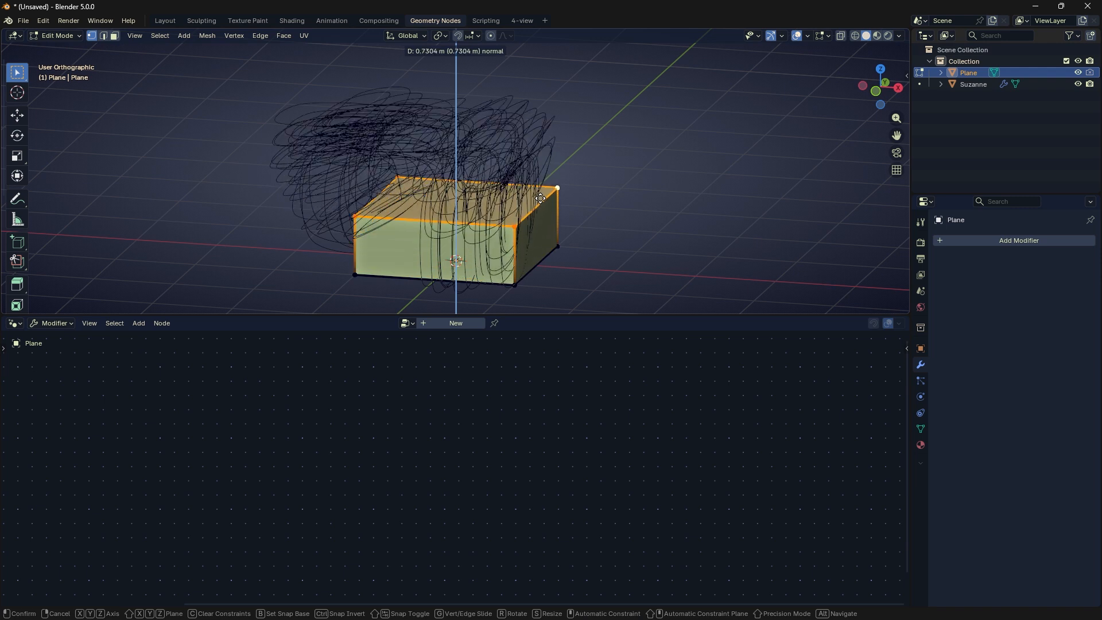
right_click(554, 234)
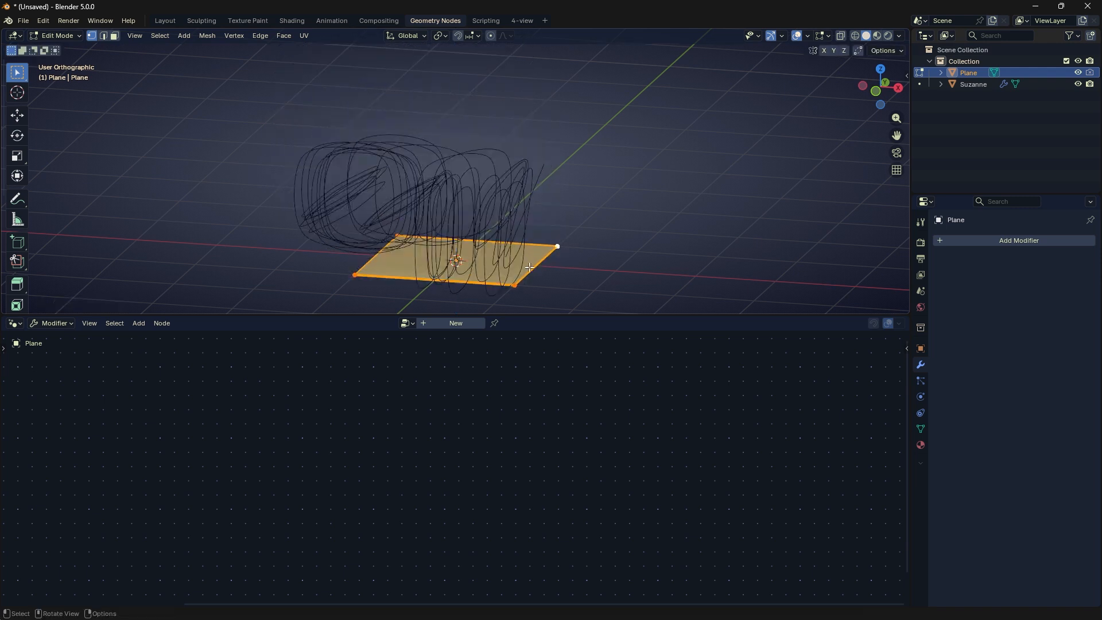
key(e)
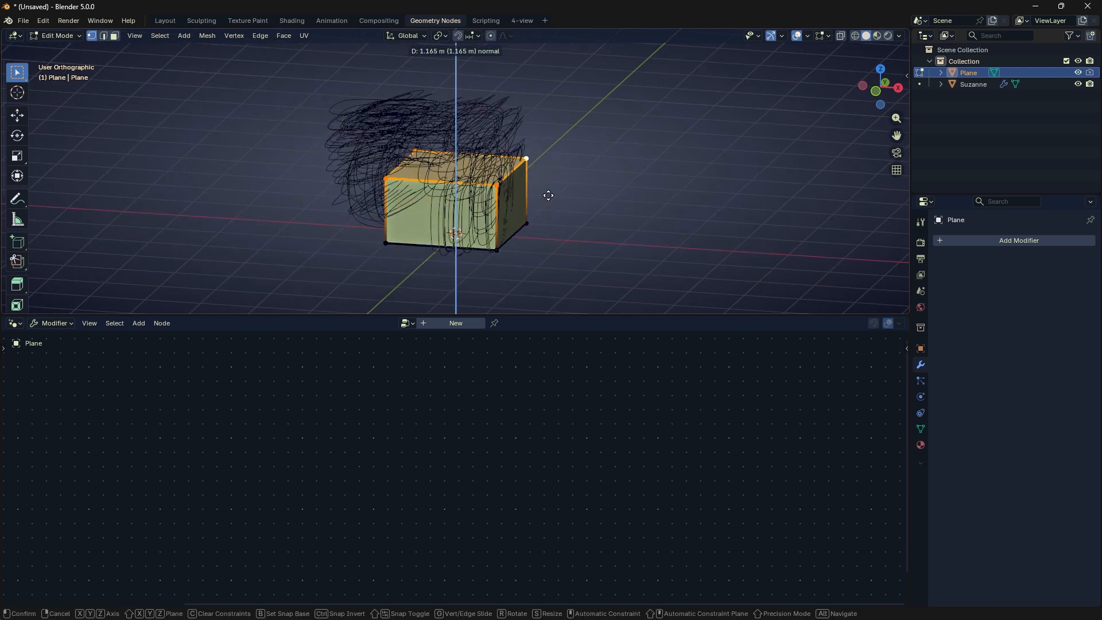
click(546, 196)
Extrude the box's side face about 3 m along the X direction and return to Object Mode
click(508, 203)
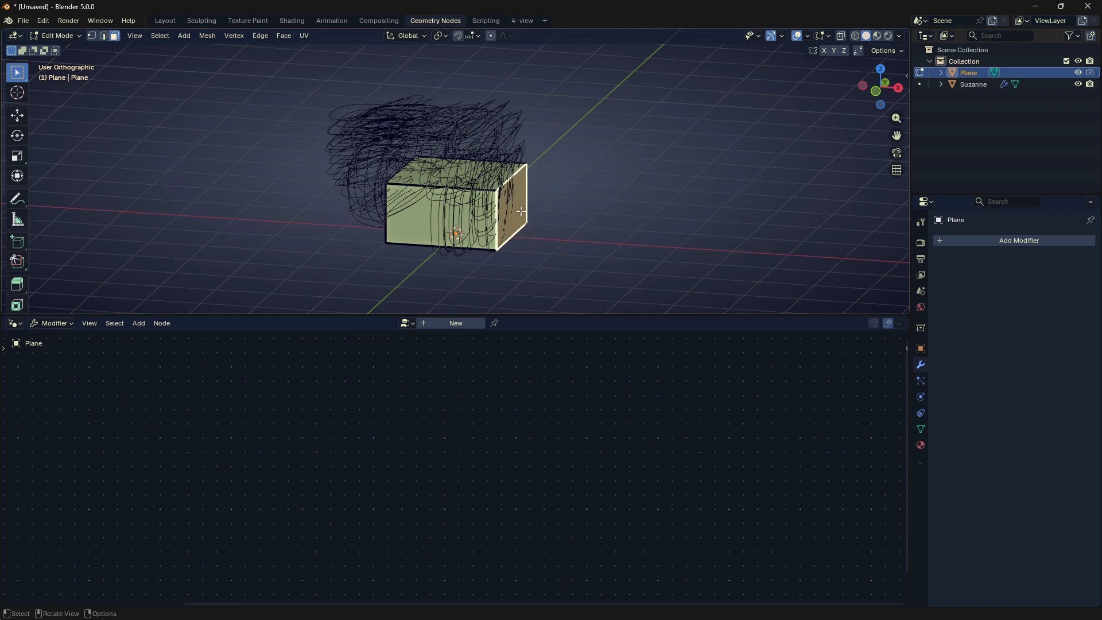
key(e)
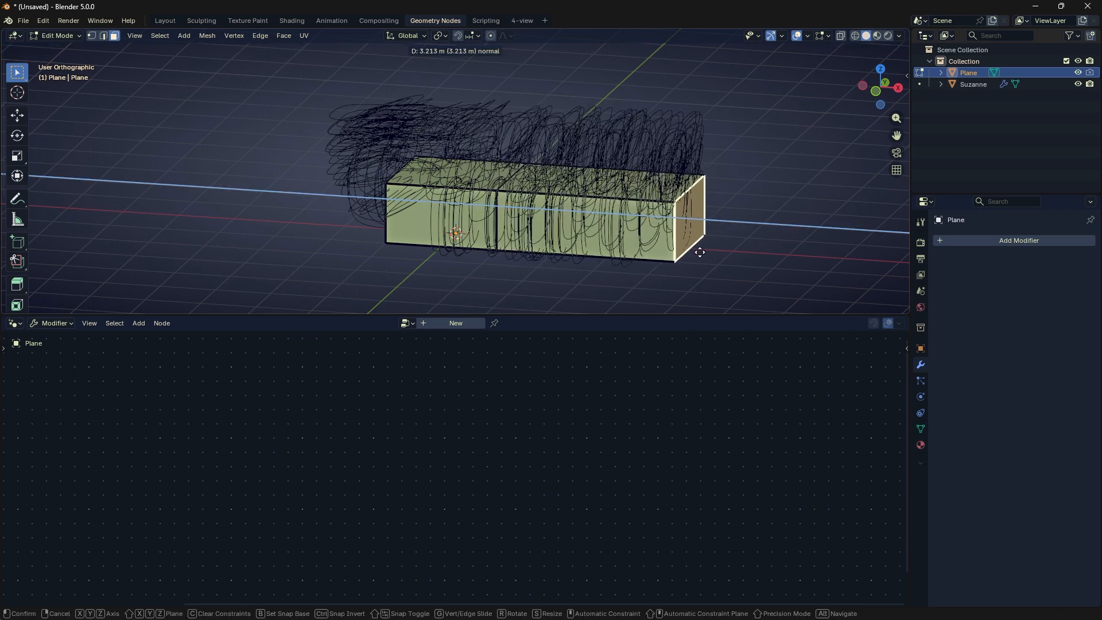
click(666, 242)
key(Tab)
Hide the Plane object and select the Suzanne object's hair curves
key(h)
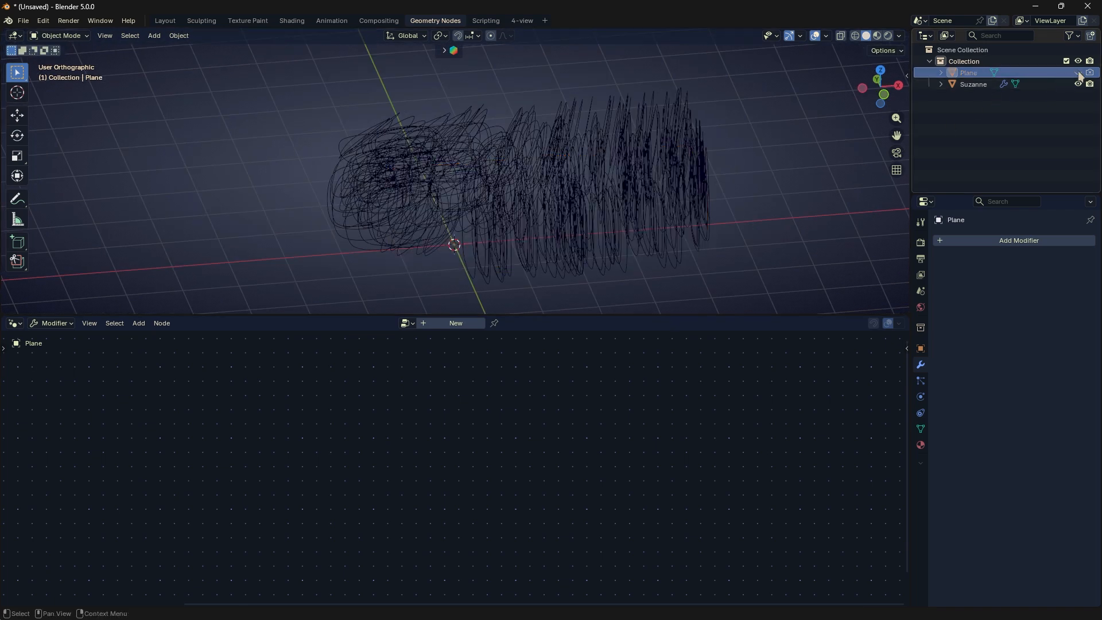
click(692, 235)
middle_drag(693, 235, 664, 238)
Toggle Follow Surface Normal and Part by Mesh Islands to compare their effect on the interpolated curves
click(470, 469)
click(470, 469)
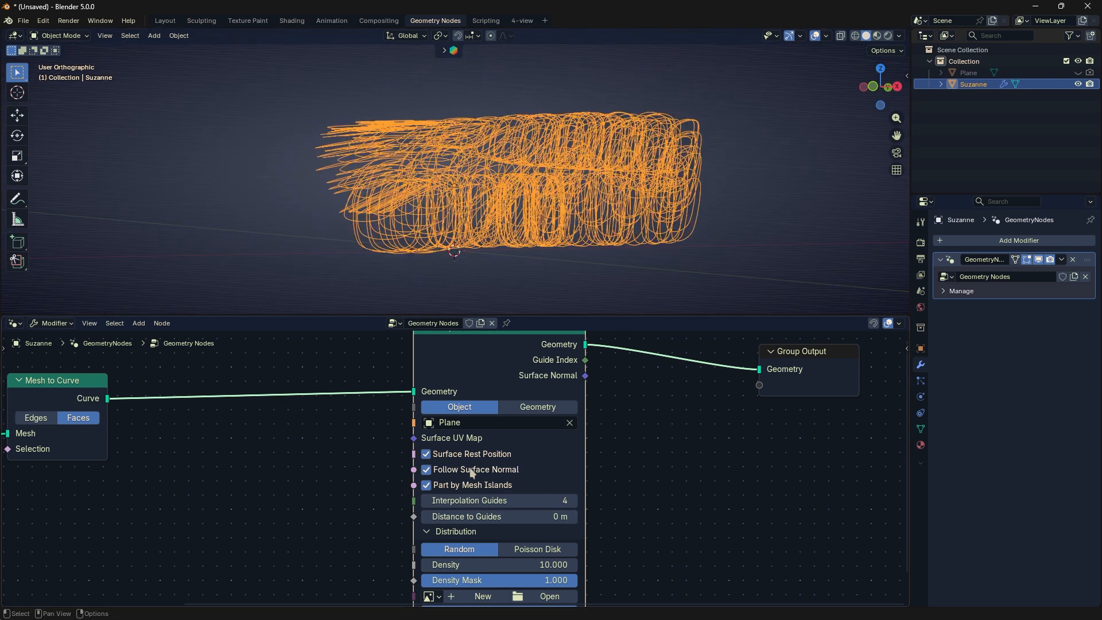
click(460, 483)
Try different Interpolation Guides values on the Interpolate Hair Curves node and settle on 1
mouse_move(482, 500)
mouse_down()
mouse_move(545, 500)
mouse_move(468, 501)
mouse_up()
middle_drag(556, 286, 562, 321)
drag(494, 501, 545, 500)
middle_drag(532, 273, 566, 291)
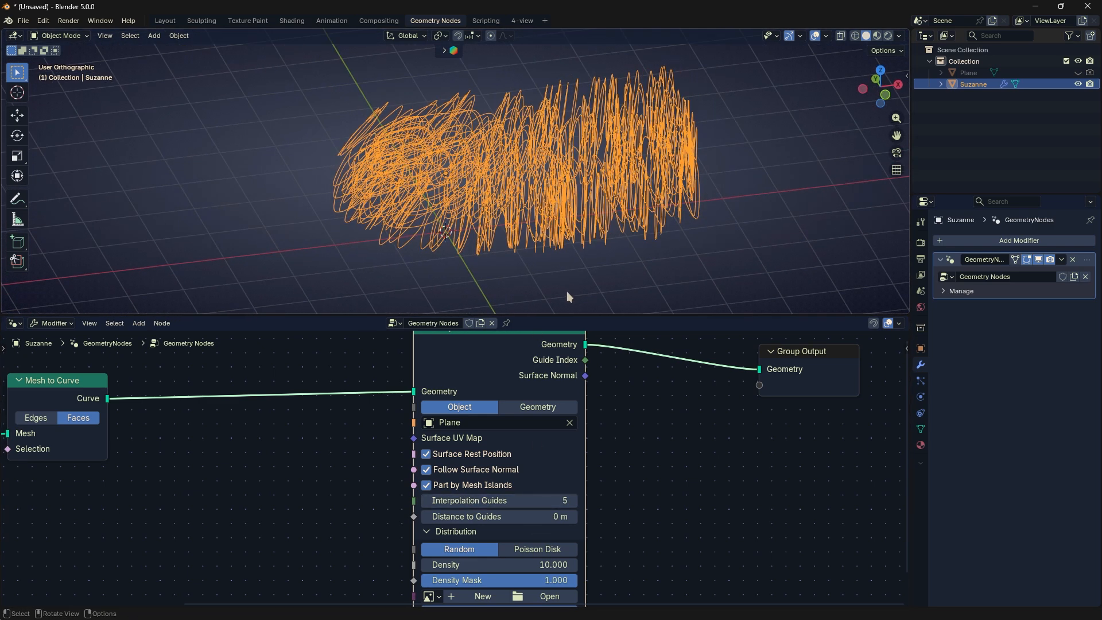
drag(546, 500, 525, 516)
Set Density to 1.8 and Density Mask to 0.751 on the Interpolate Hair Curves node
middle_drag(611, 511, 599, 487)
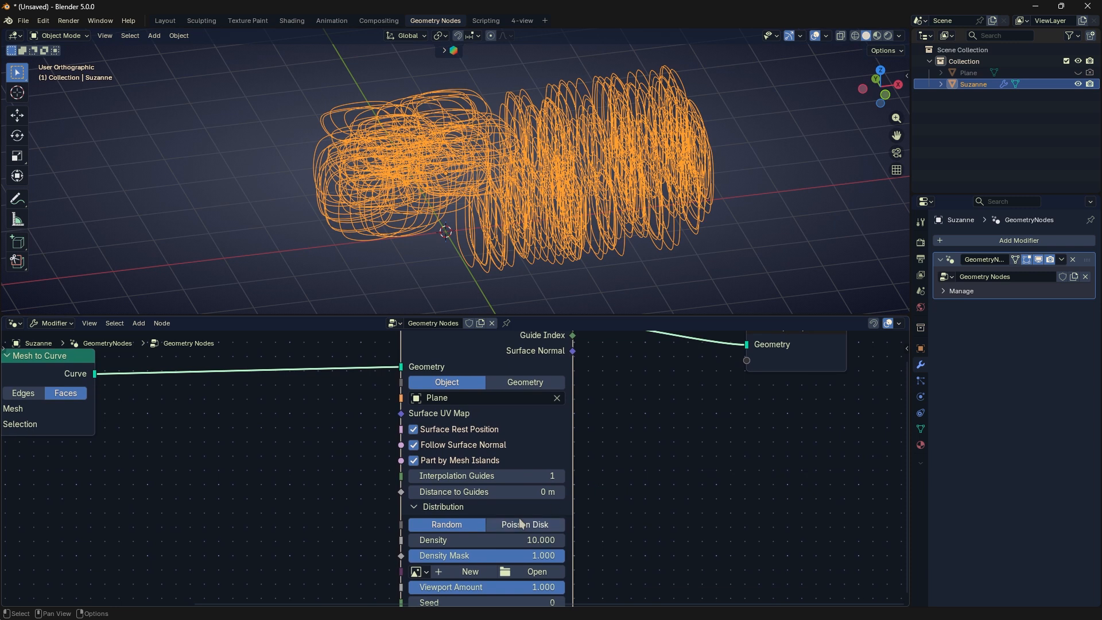
drag(471, 540, 419, 540)
middle_drag(492, 545, 497, 511)
drag(510, 521, 472, 521)
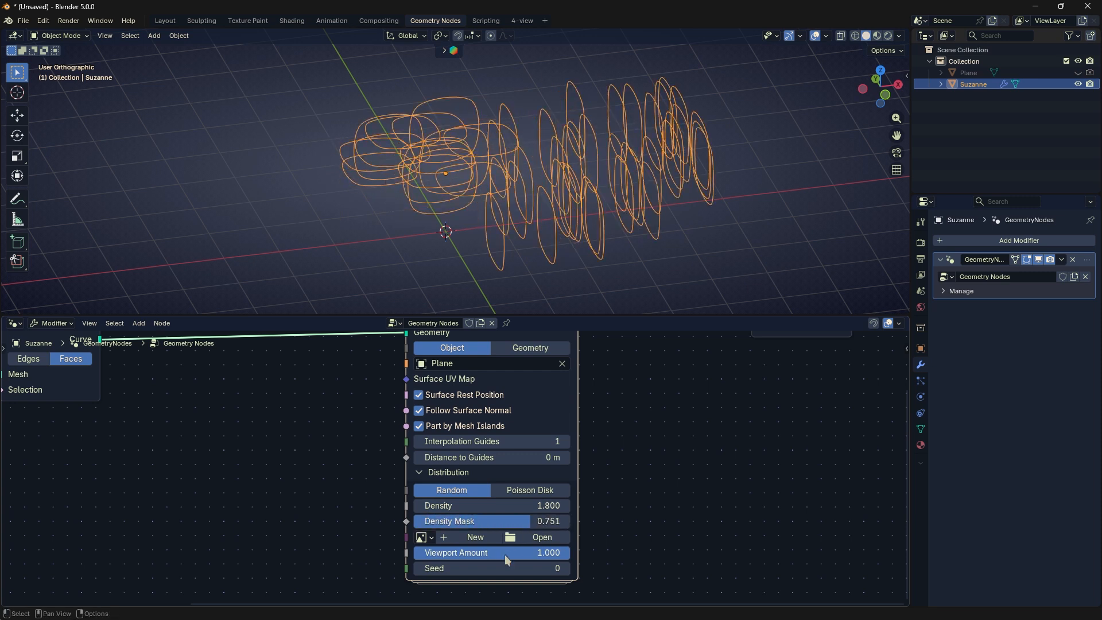
Check the available mask images and try different Viewport Amount and Seed values on the Interpolate Hair Curves node
click(426, 538)
click(428, 537)
click(429, 537)
click(429, 537)
drag(573, 433, 609, 438)
mouse_move(504, 553)
mouse_down()
mouse_move(436, 553)
mouse_move(505, 553)
mouse_up()
drag(578, 567, 614, 567)
Move the Interpolate Hair Curves node farther from the Group Output node to free space between them
middle_drag(709, 428, 667, 525)
key(shift+a)
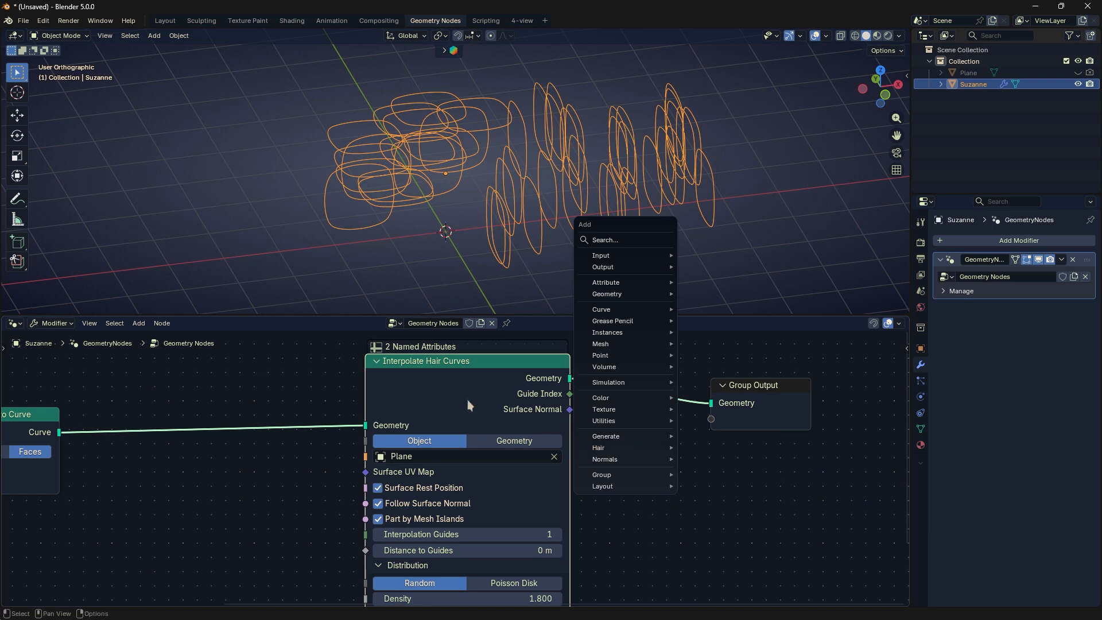
drag(478, 398, 407, 422)
scroll(545, 412, up, 3)
middle_drag(553, 409, 541, 425)
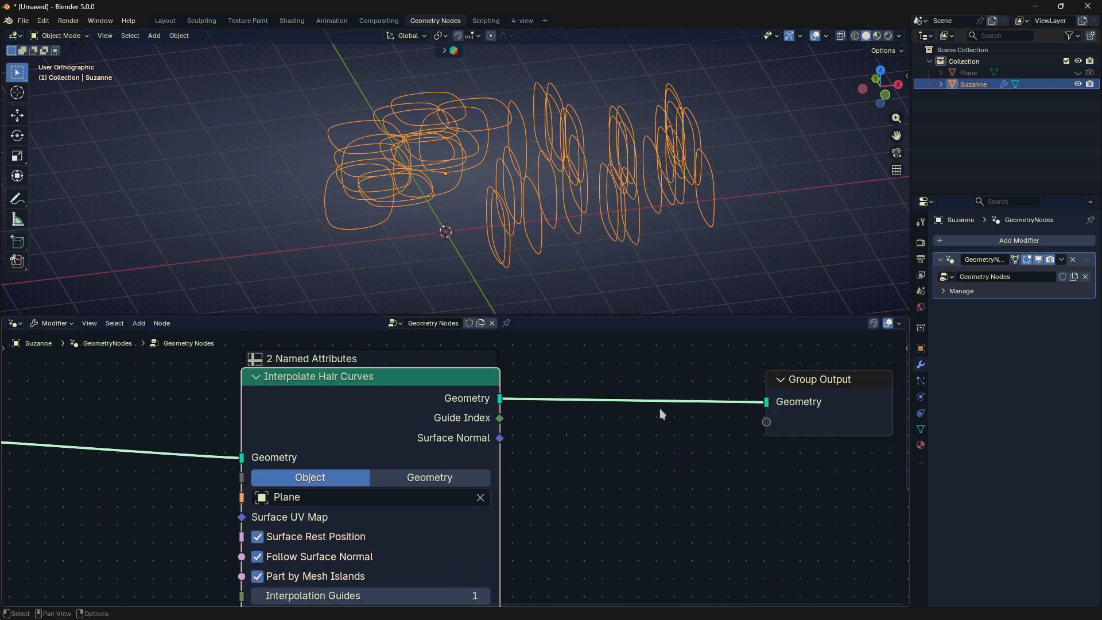
Preview the Geometry and Guide Index outputs of Interpolate Hair Curves with a Viewer node
middle_drag(659, 413, 641, 447)
ctrl+shift+click(442, 433)
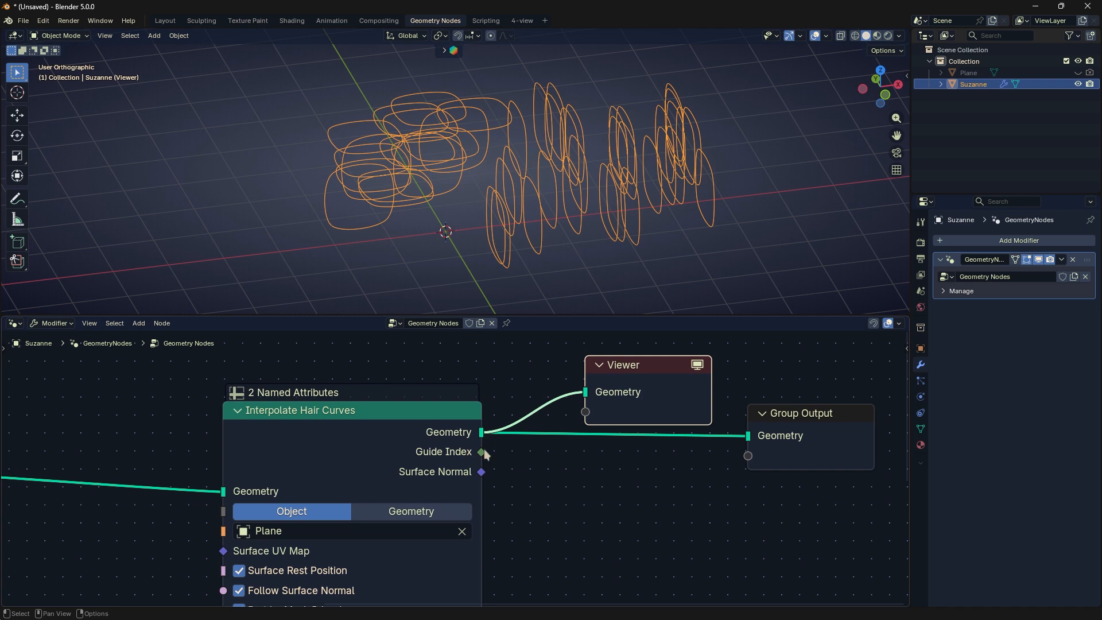
drag(582, 415, 585, 412)
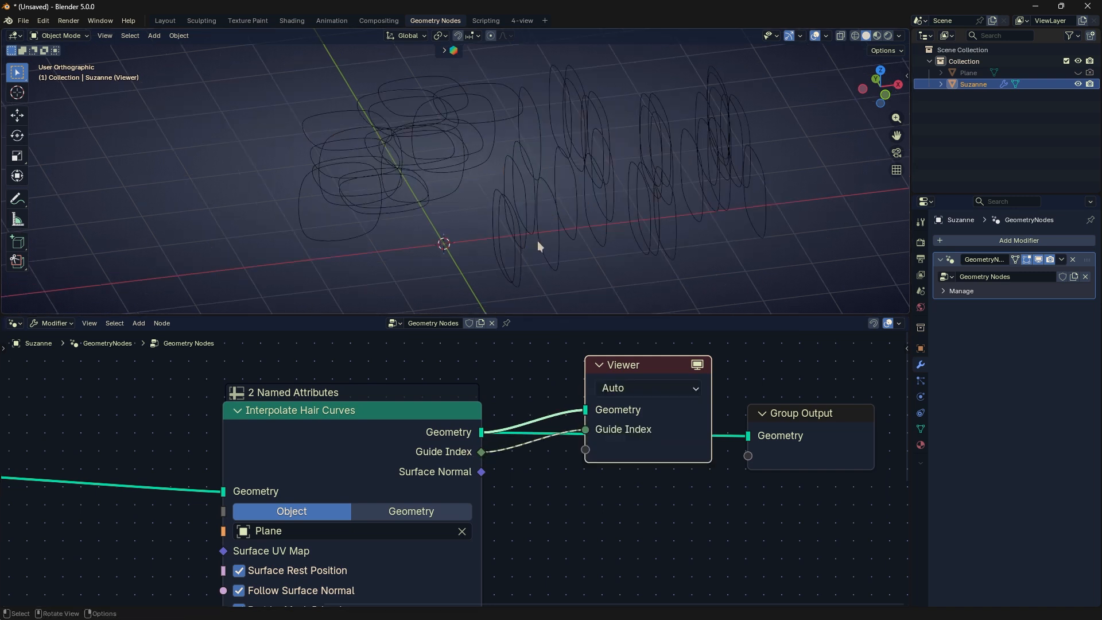
Enable Attribute Text for the Viewer Node overlay in the 3D view and hide its color overlay
click(825, 35)
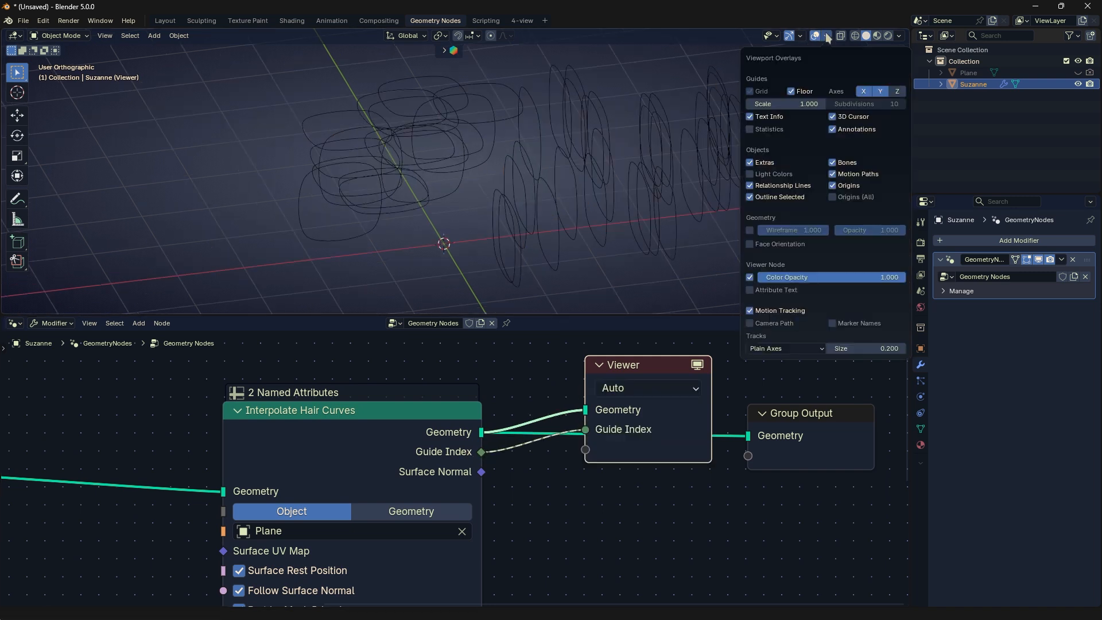
click(749, 289)
click(749, 277)
drag(802, 277, 643, 277)
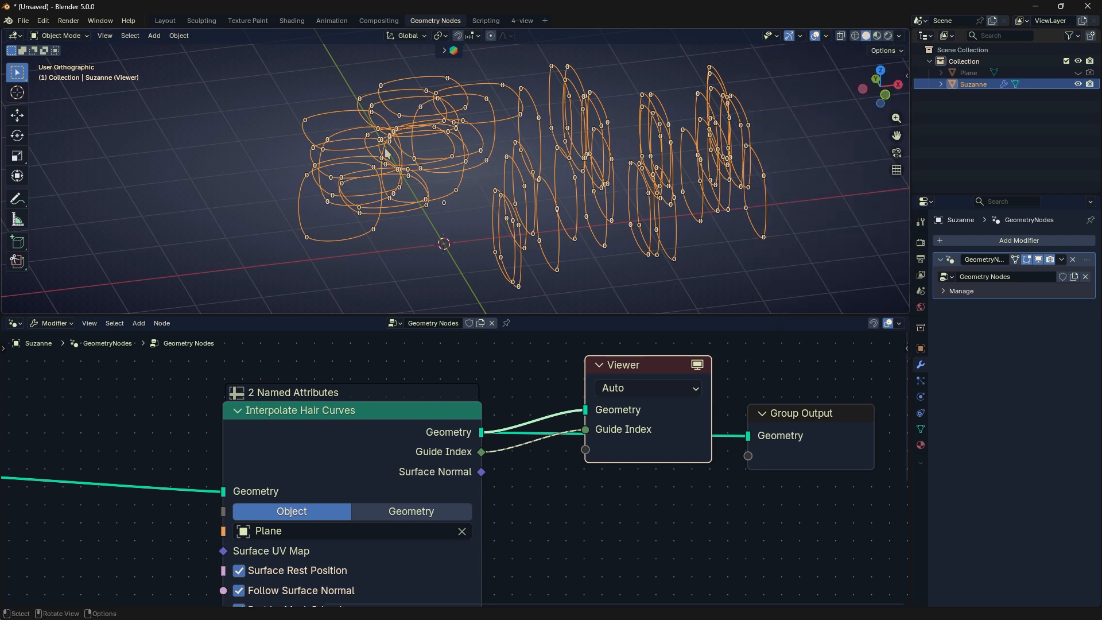
middle_drag(435, 193, 452, 204)
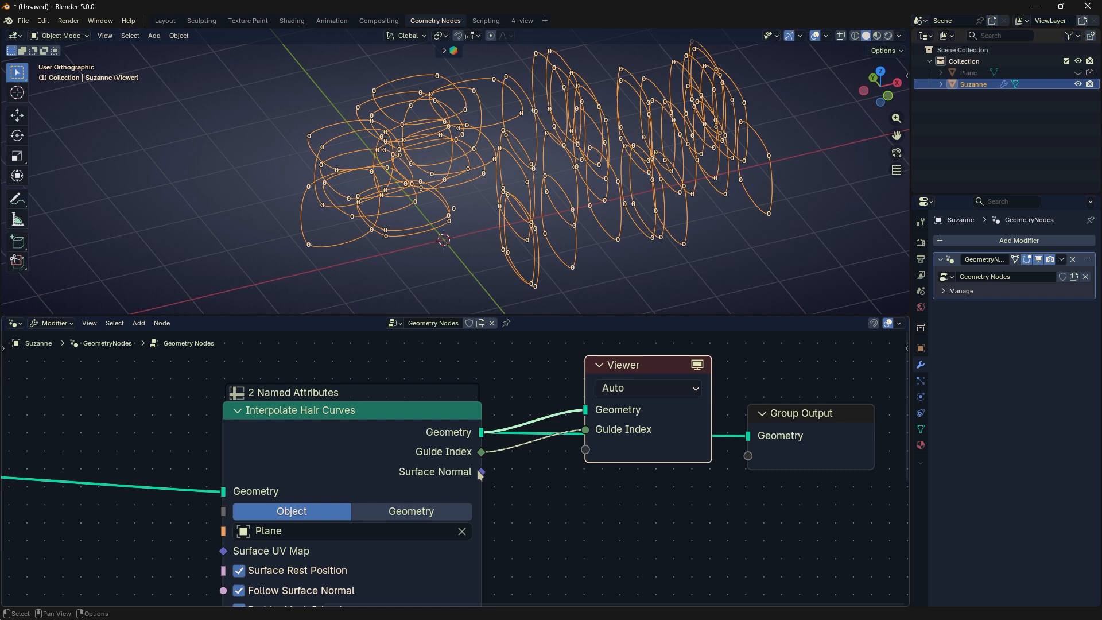
Feed Surface Normal into the Viewer in place of Guide Index and check the Viewer's domain options, keeping Auto
drag(481, 472, 585, 429)
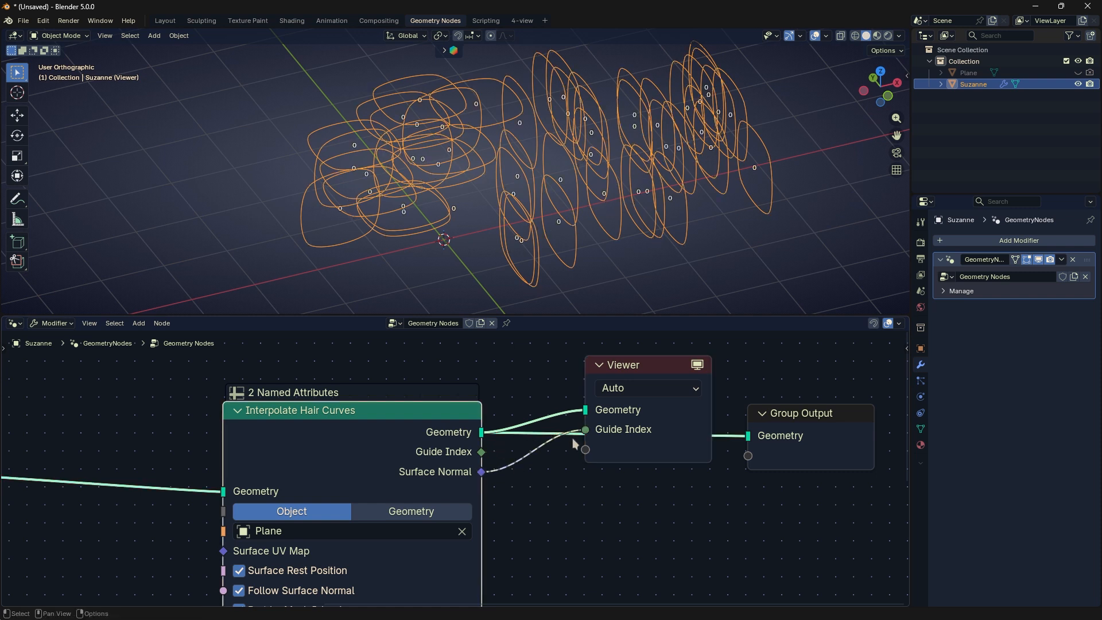
click(627, 388)
drag(636, 364, 627, 364)
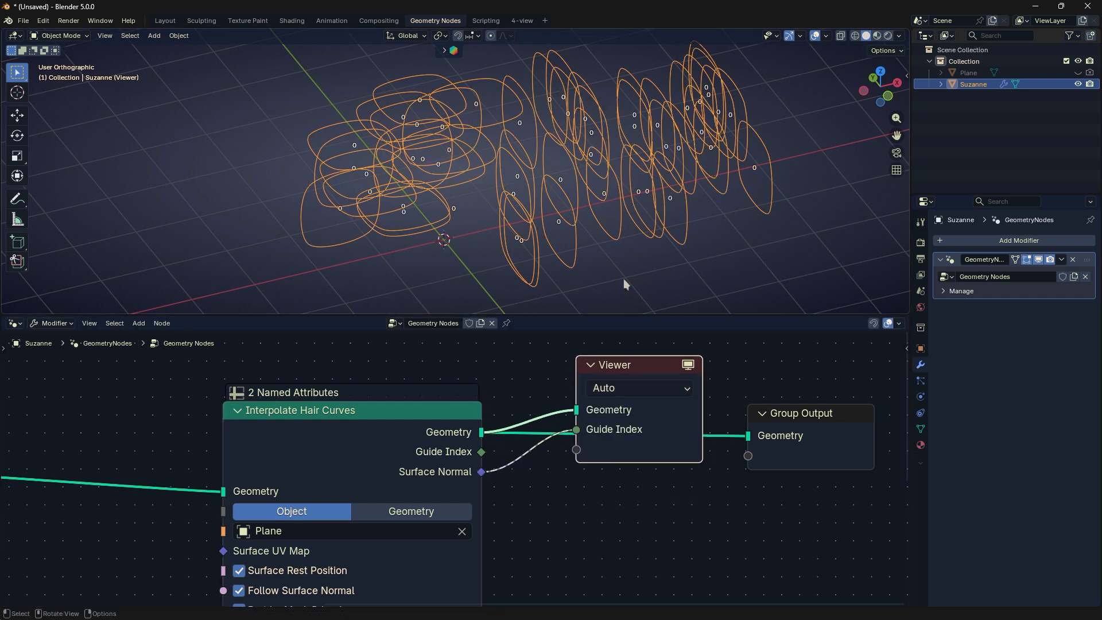
middle_drag(624, 280, 611, 257)
click(634, 387)
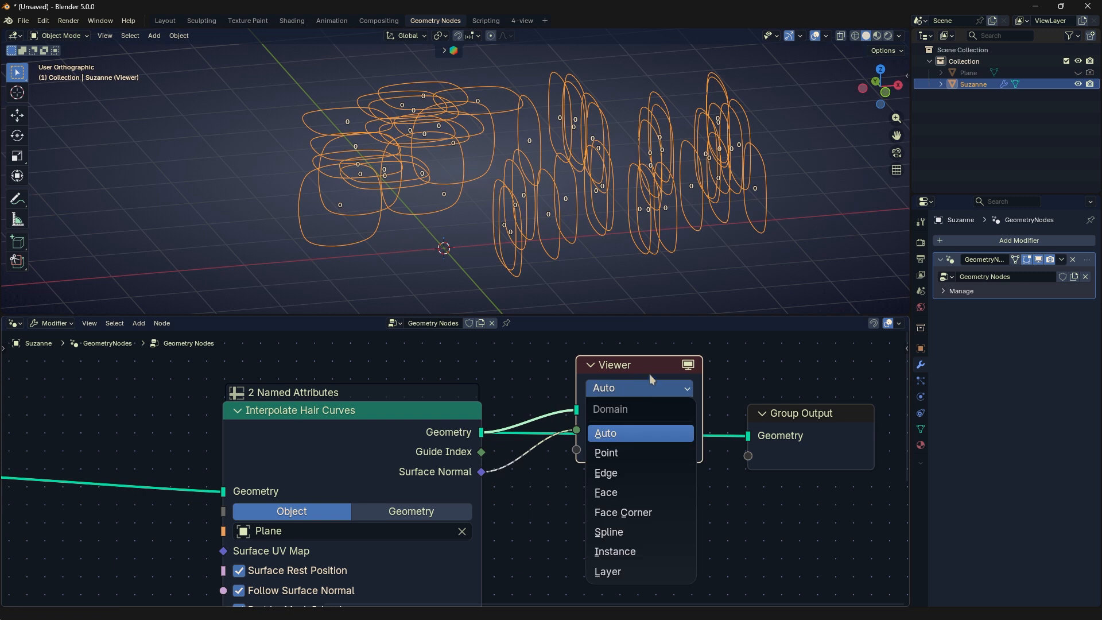
key(Escape)
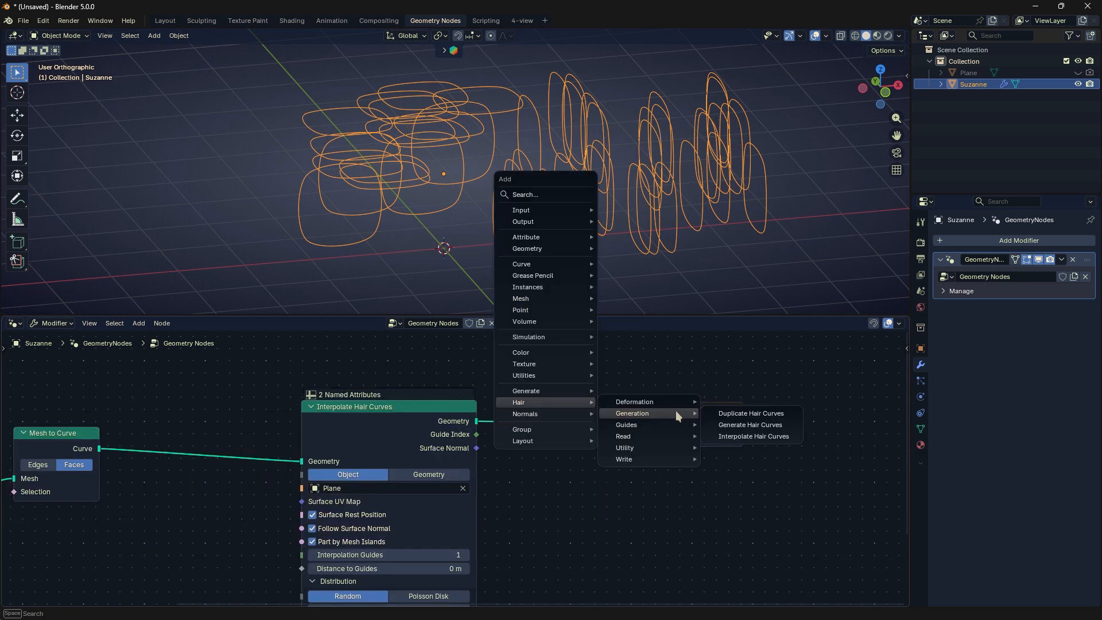